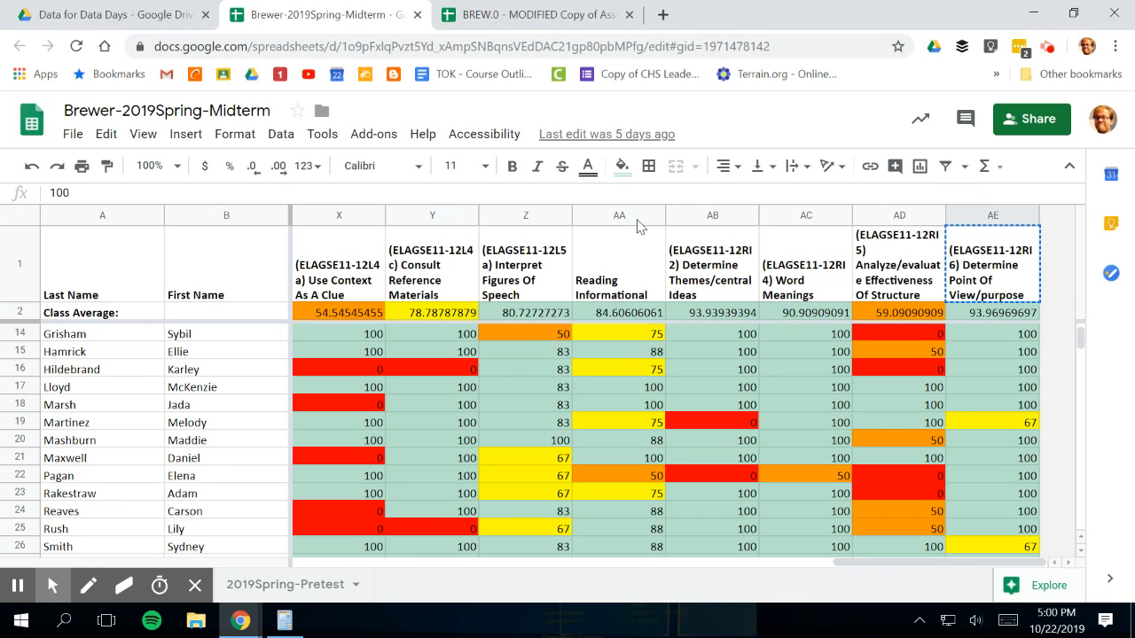
# - Compare the standards and score columns of the Brewer-2019Spring-Midterm spreadsheet with the layout of the modified Assessment Data Tracker
pyautogui.moveTo(898, 563); pyautogui.dragTo(373, 563)
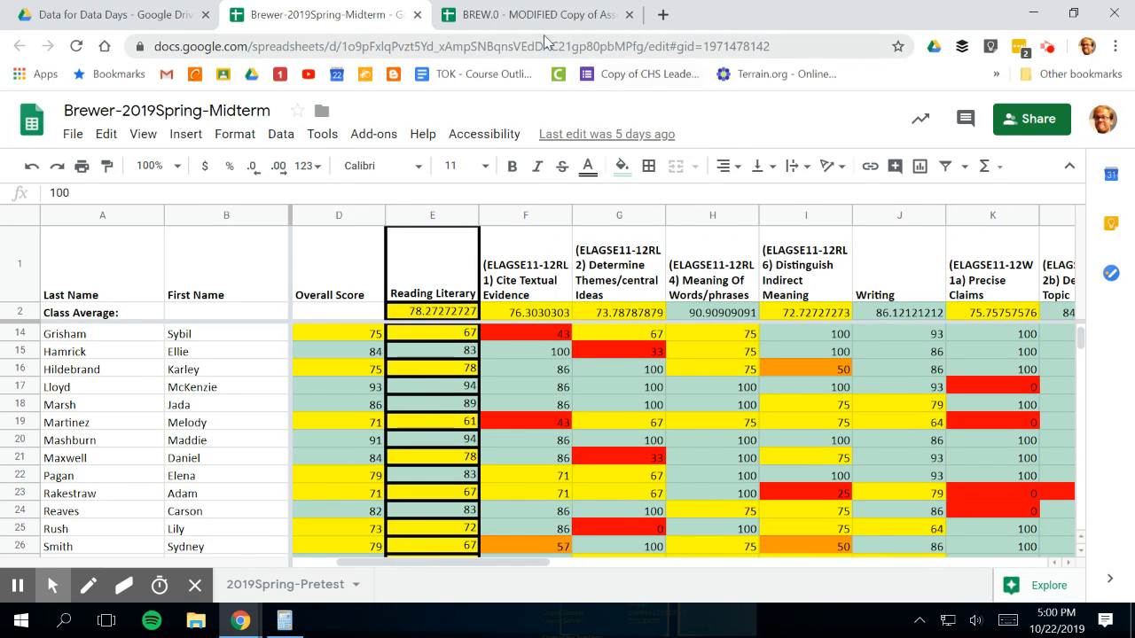
pyautogui.click(512, 19)
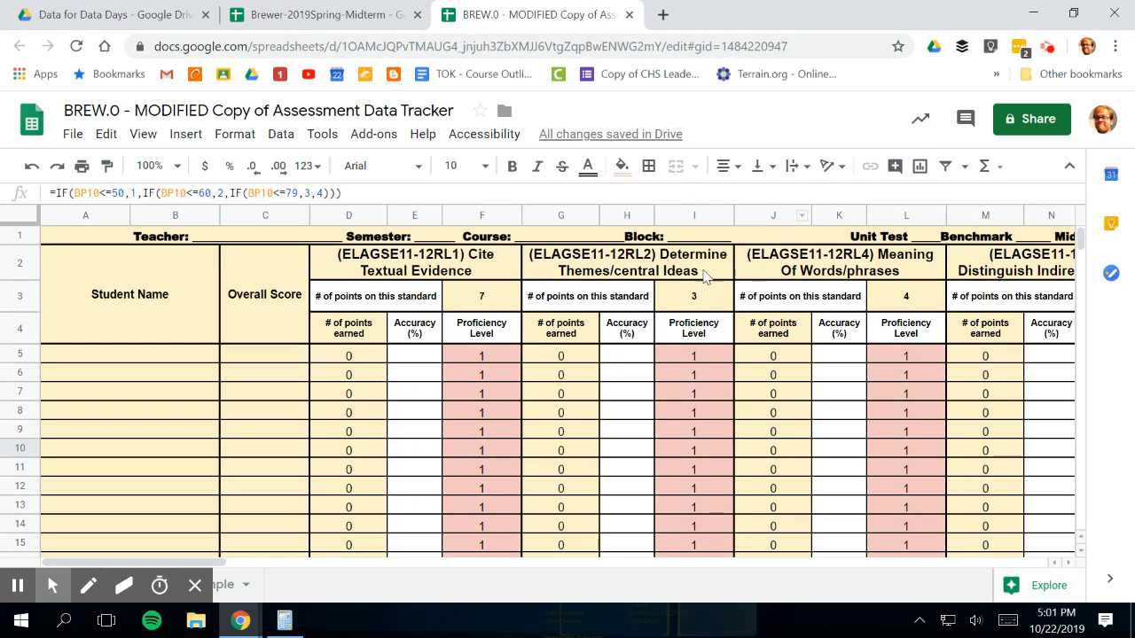
pyautogui.click(335, 27)
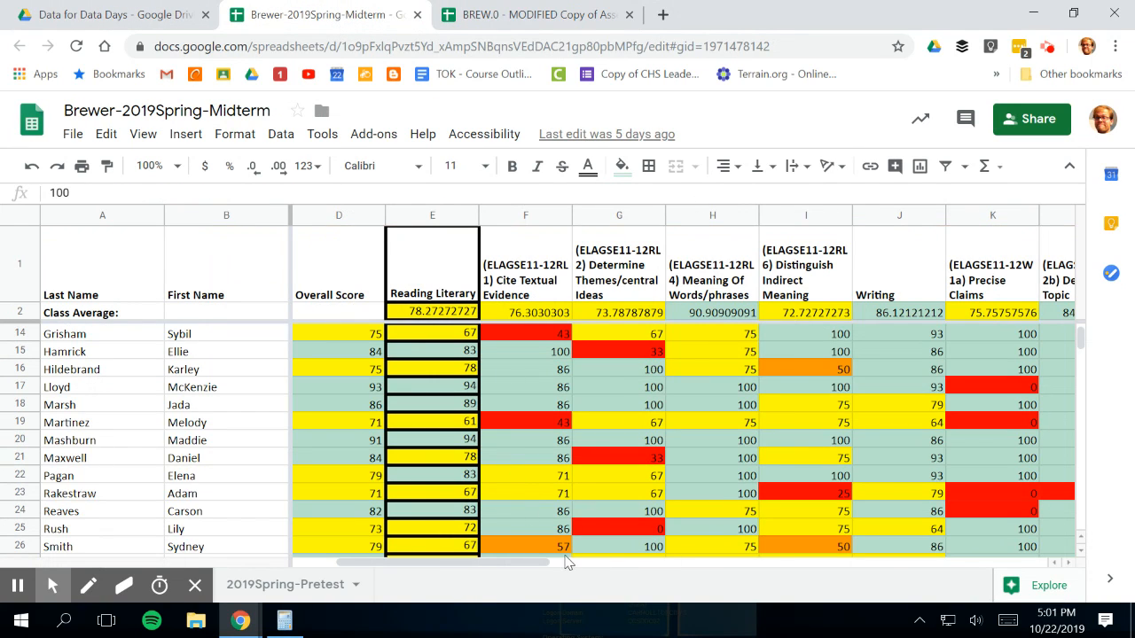
pyautogui.moveTo(532, 564); pyautogui.dragTo(525, 564)
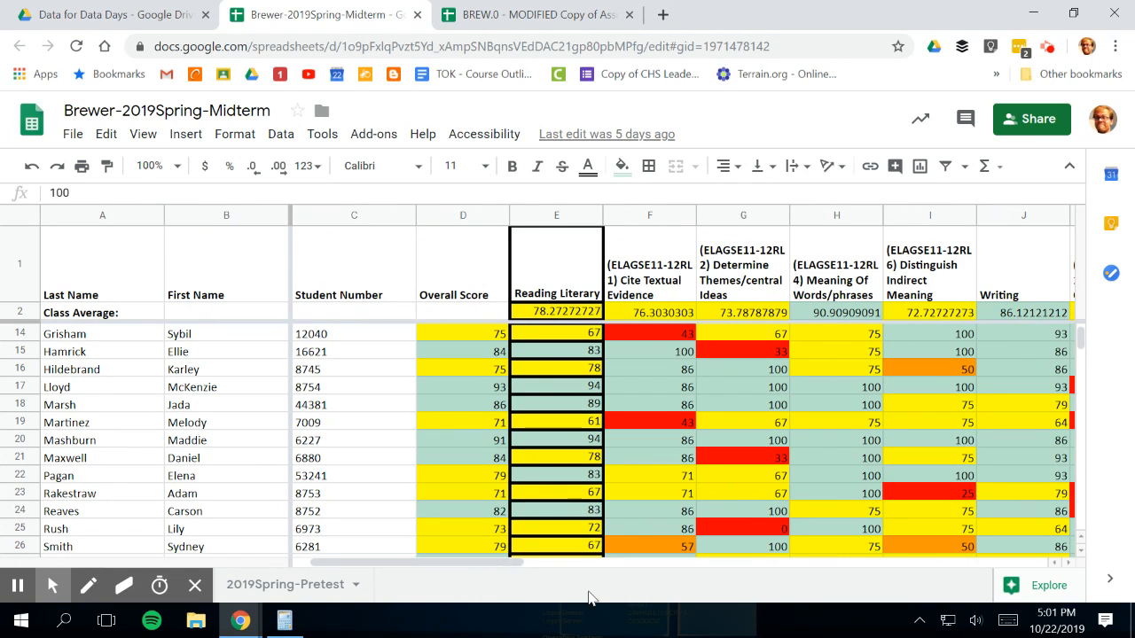
pyautogui.click(439, 568)
pyautogui.click(759, 282)
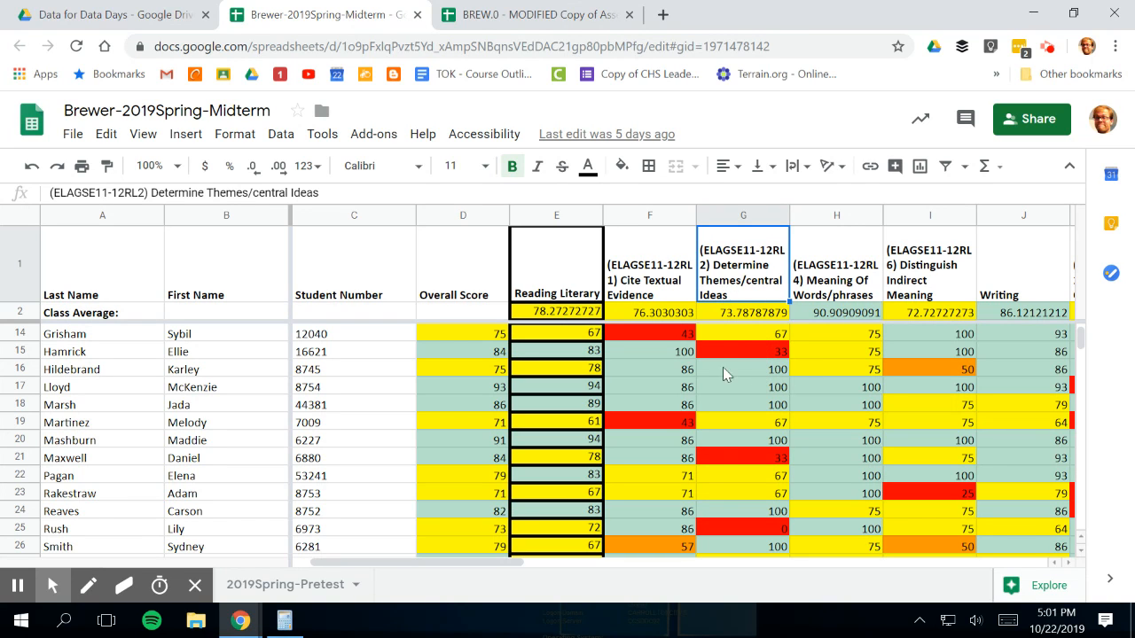
pyautogui.scroll(-4, 729, 483)
pyautogui.scroll(7, 729, 470)
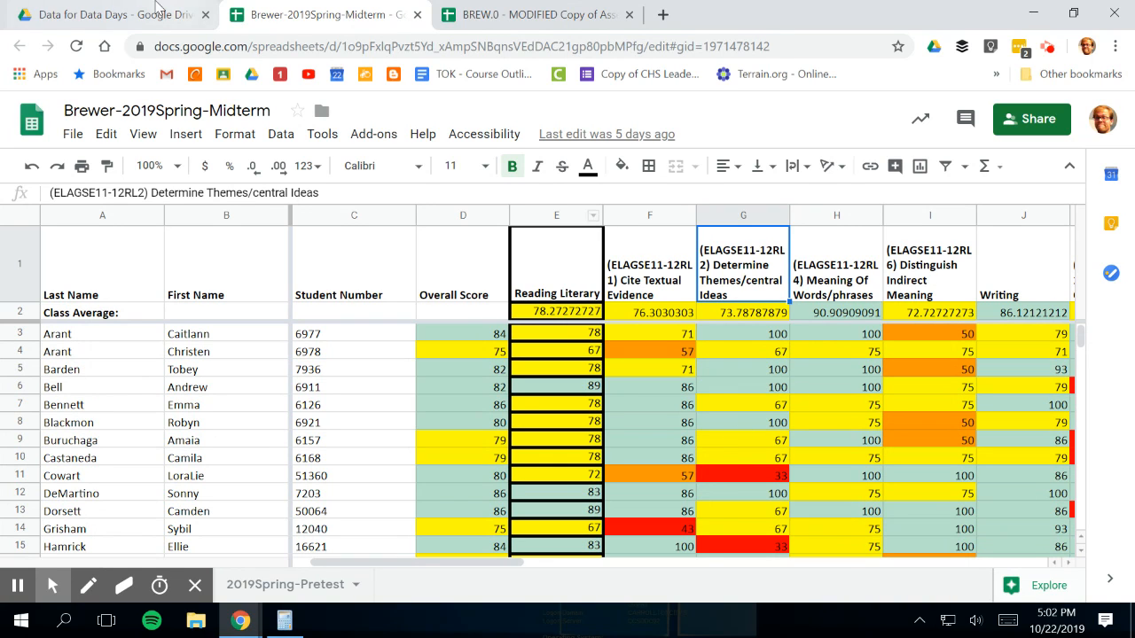
pyautogui.click(530, 15)
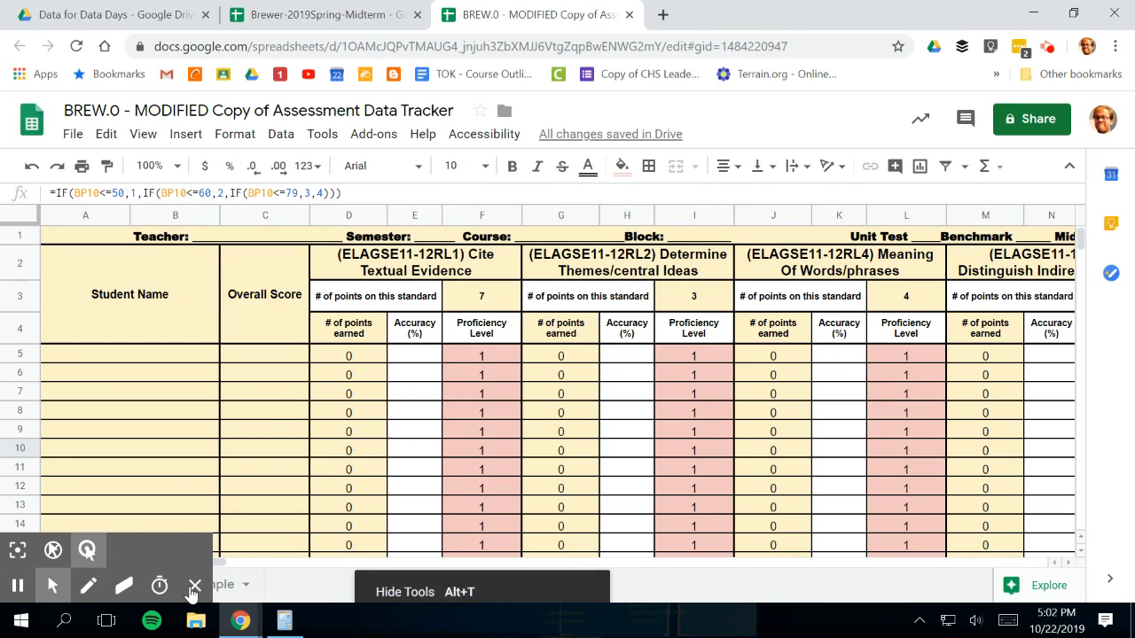
pyautogui.click(195, 587)
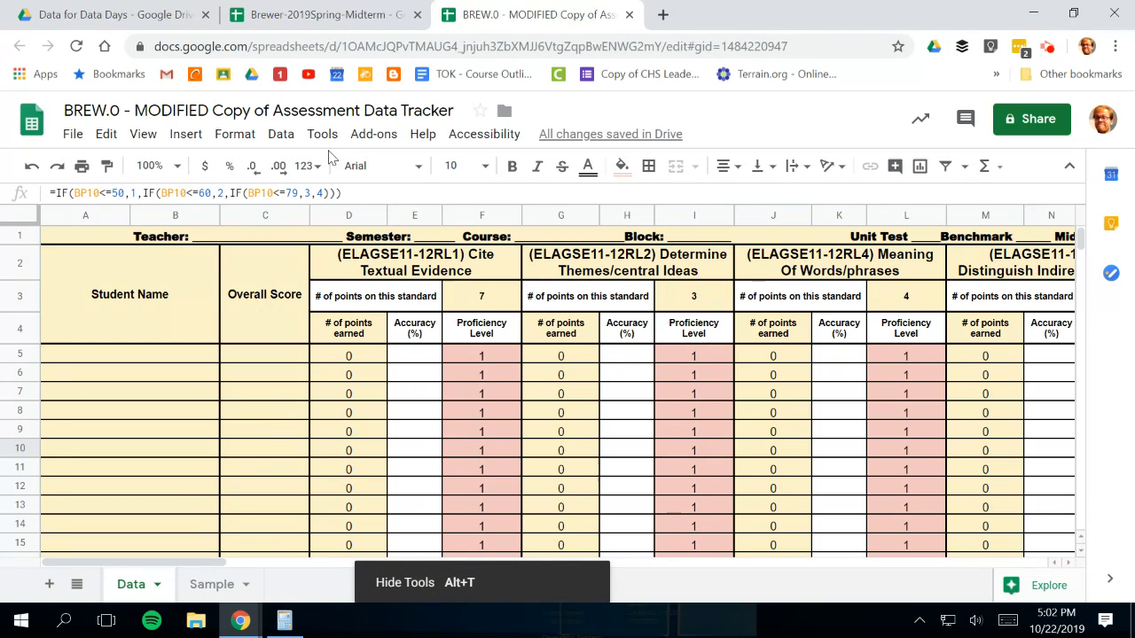
# - Copy all student last names, A3 to A35, from the All Classes sheet of the Brewer-2019Spring-Midterm spreadsheet
pyautogui.click(326, 16)
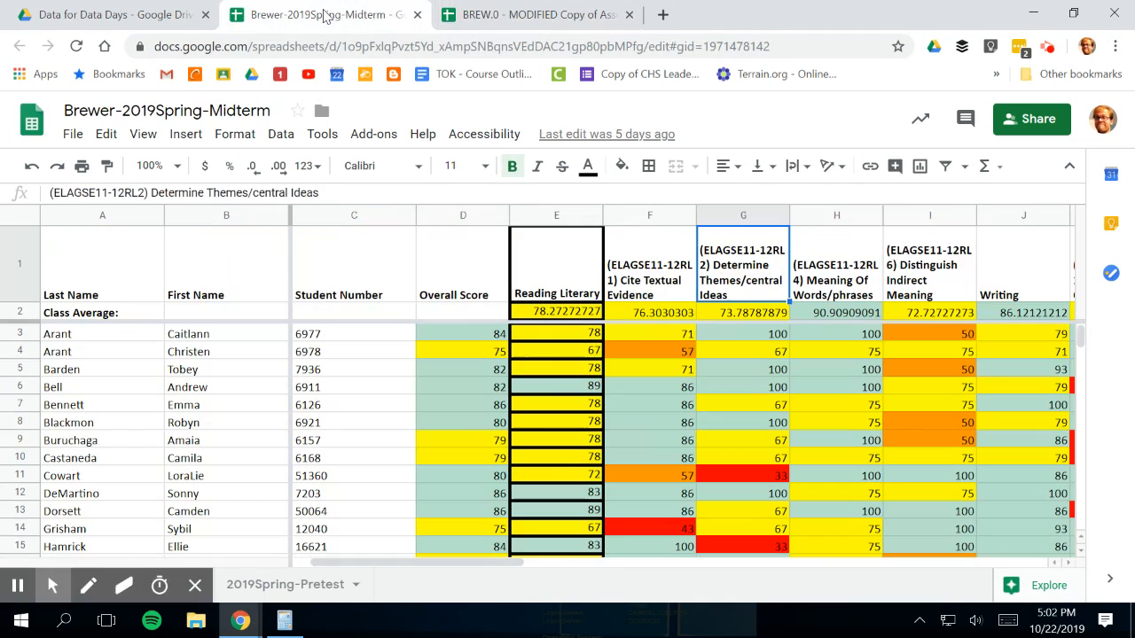
pyautogui.click(120, 341)
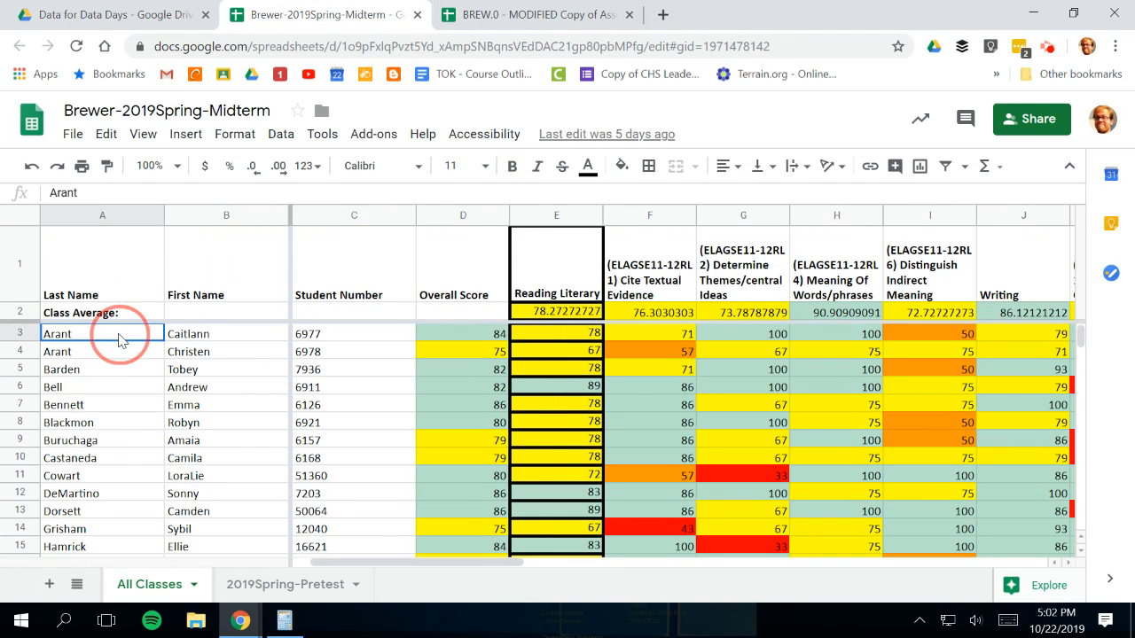
pyautogui.moveTo(120, 341); pyautogui.dragTo(127, 489)
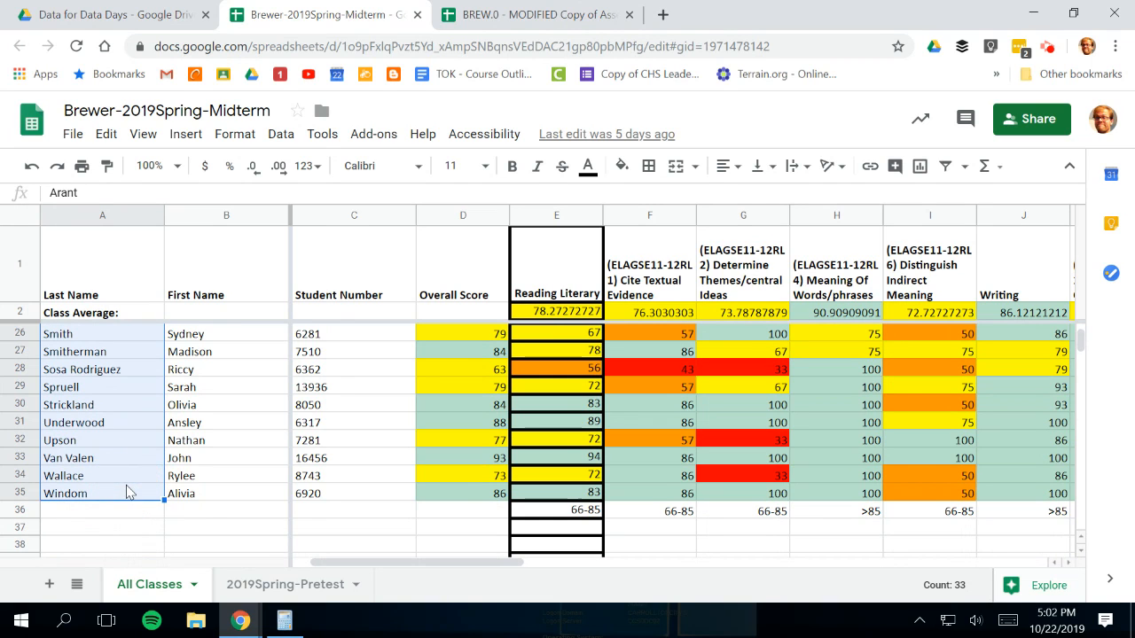
pyautogui.rightClick(127, 497)
pyautogui.click(151, 189)
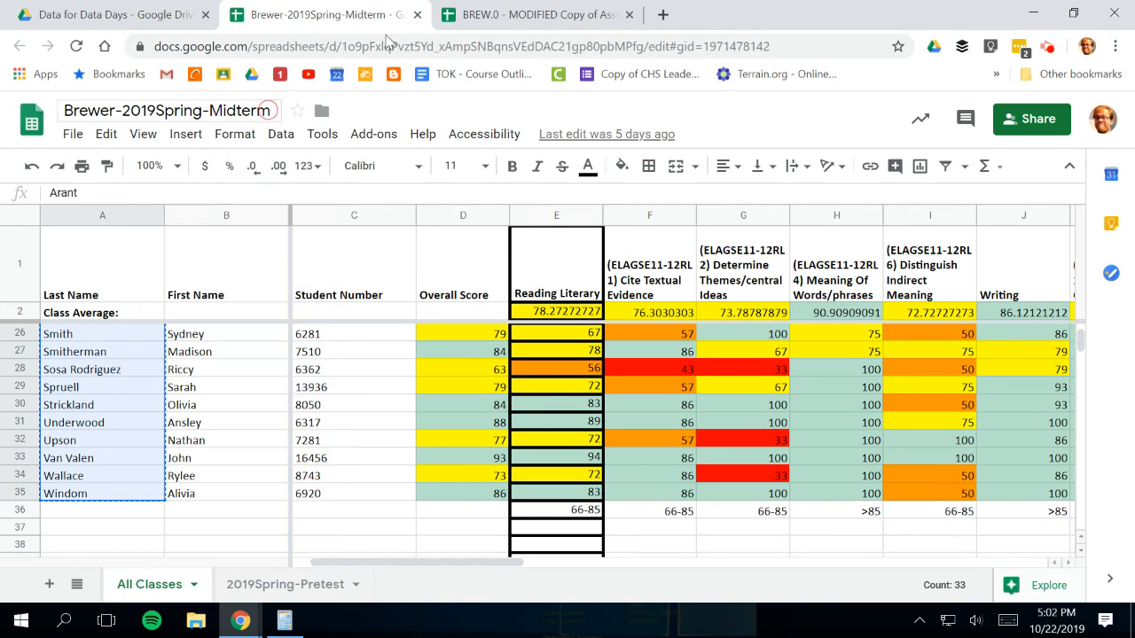
# - Paste the copied last names as values only into the Assessment Data Tracker's Student Name area, starting at A5
pyautogui.click(550, 15)
pyautogui.click(148, 356)
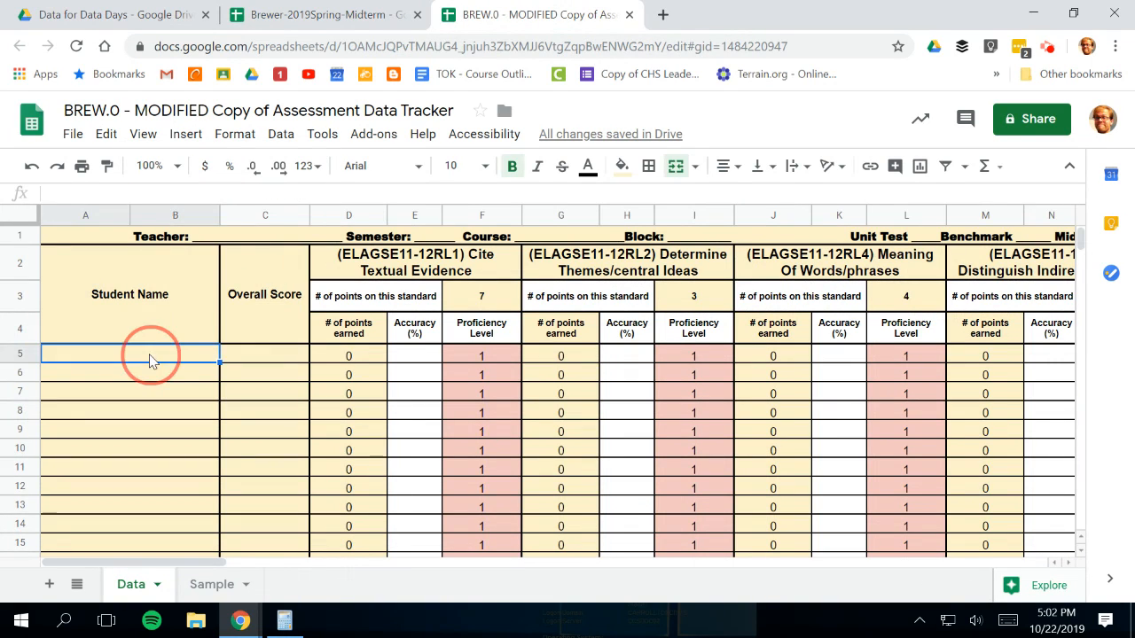
pyautogui.rightClick(151, 360)
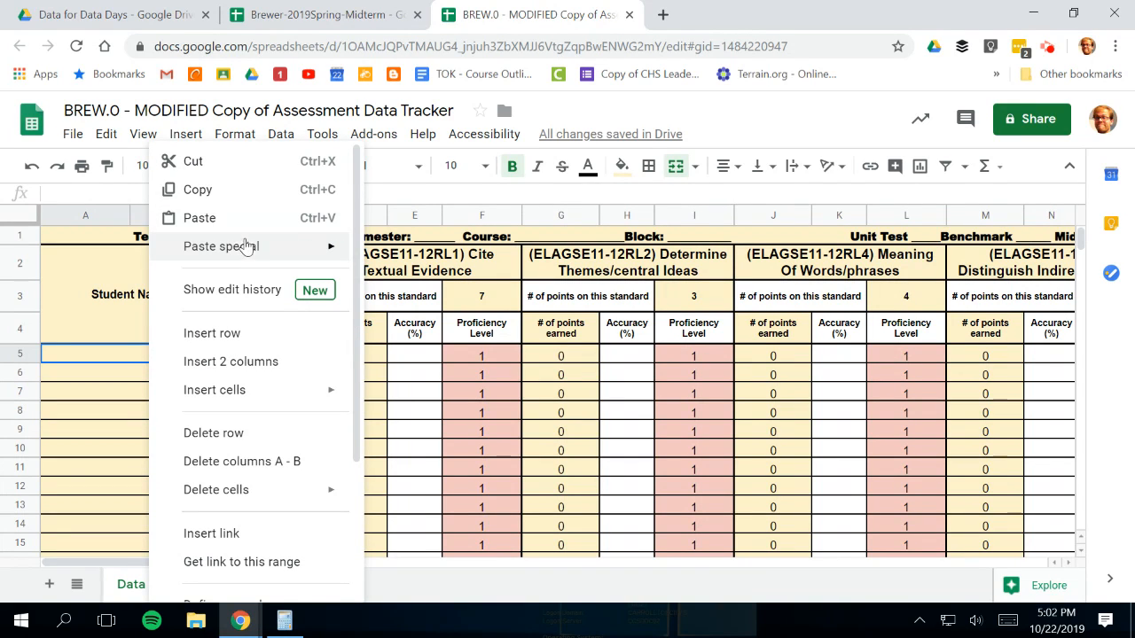
pyautogui.moveTo(249, 255)
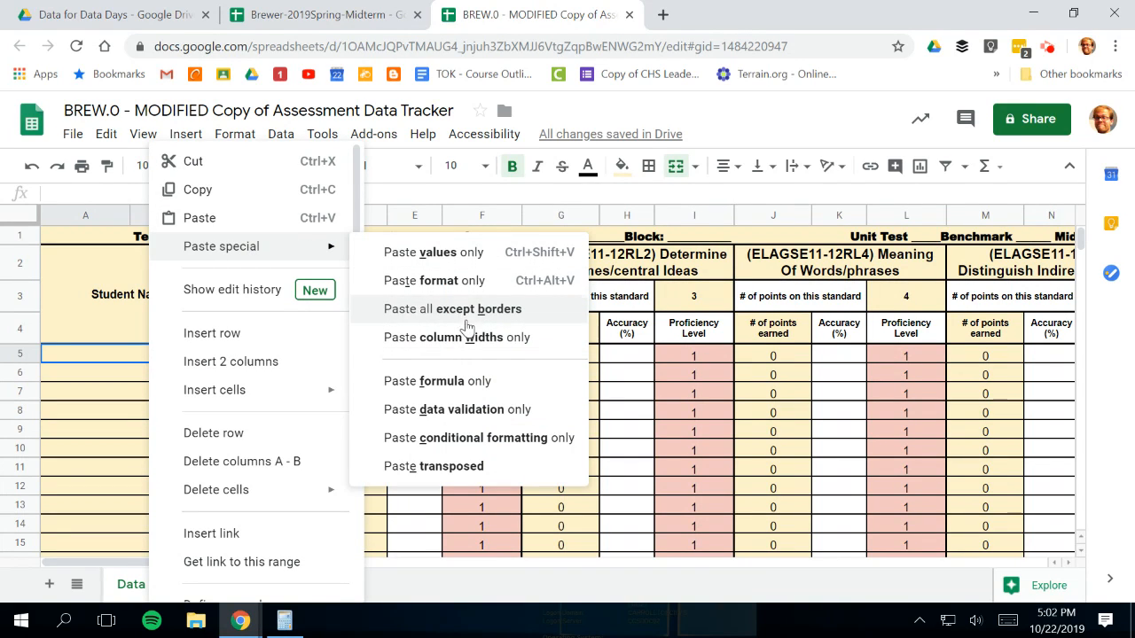
pyautogui.click(443, 252)
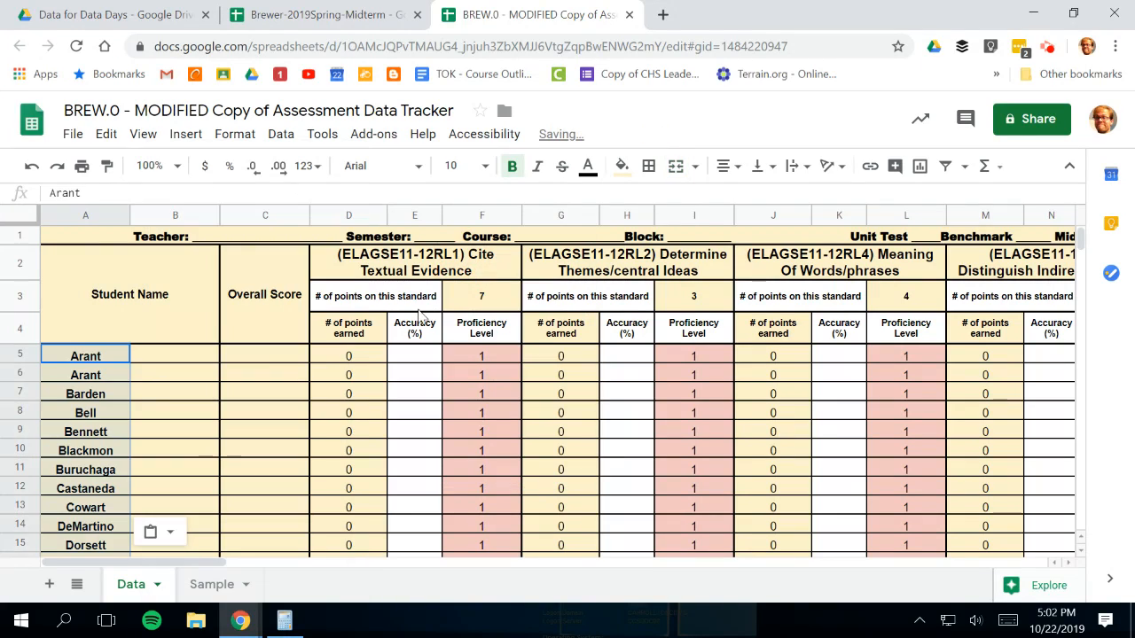
pyautogui.click(174, 358)
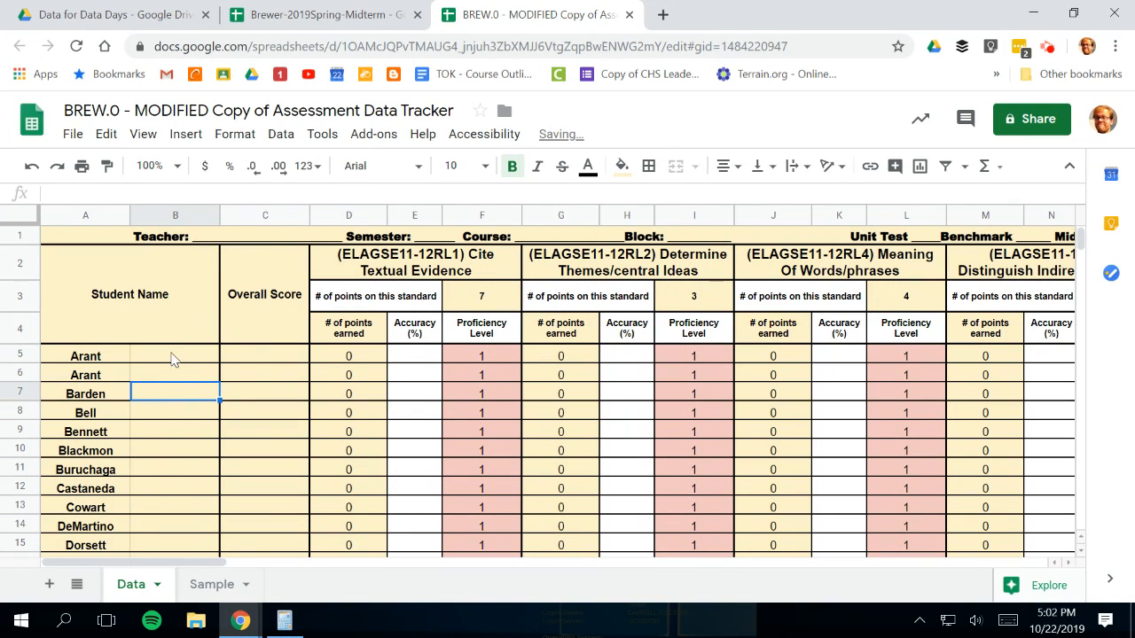
# - Copy all student first names, B3 to B35, from the Brewer-2019Spring-Midterm spreadsheet
pyautogui.click(337, 14)
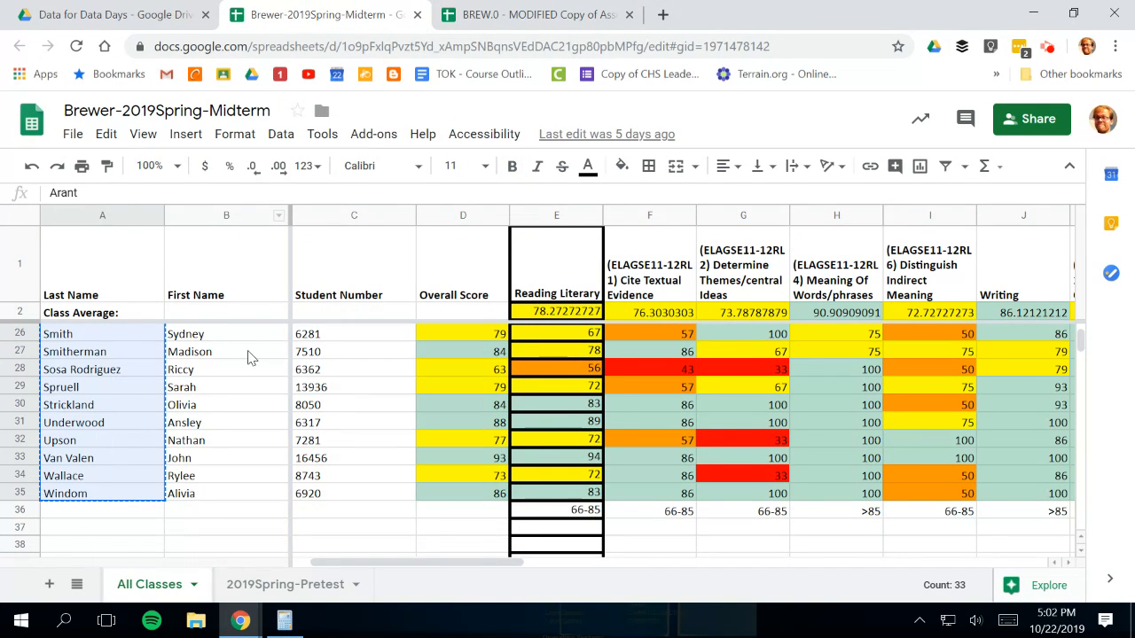
pyautogui.scroll(5, 227, 354)
pyautogui.moveTo(229, 337); pyautogui.dragTo(234, 494)
pyautogui.rightClick(233, 494)
pyautogui.moveTo(278, 256)
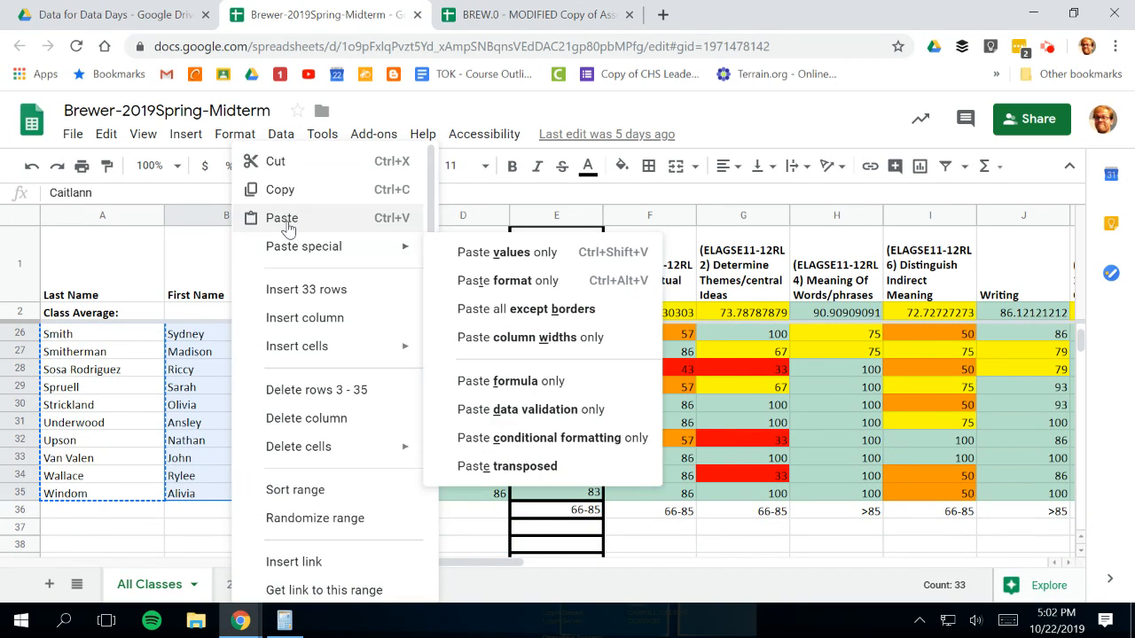
pyautogui.click(279, 189)
# - Paste the copied first names as values only into the Assessment Data Tracker beside the last names, starting at B5
pyautogui.click(532, 14)
pyautogui.rightClick(197, 355)
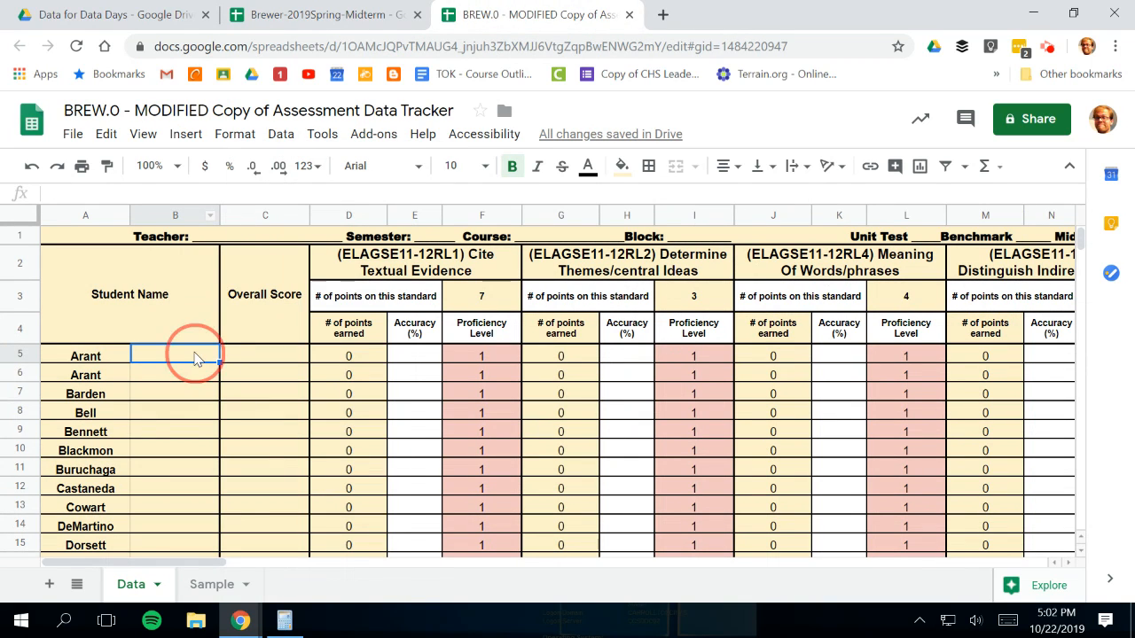
pyautogui.click(279, 248)
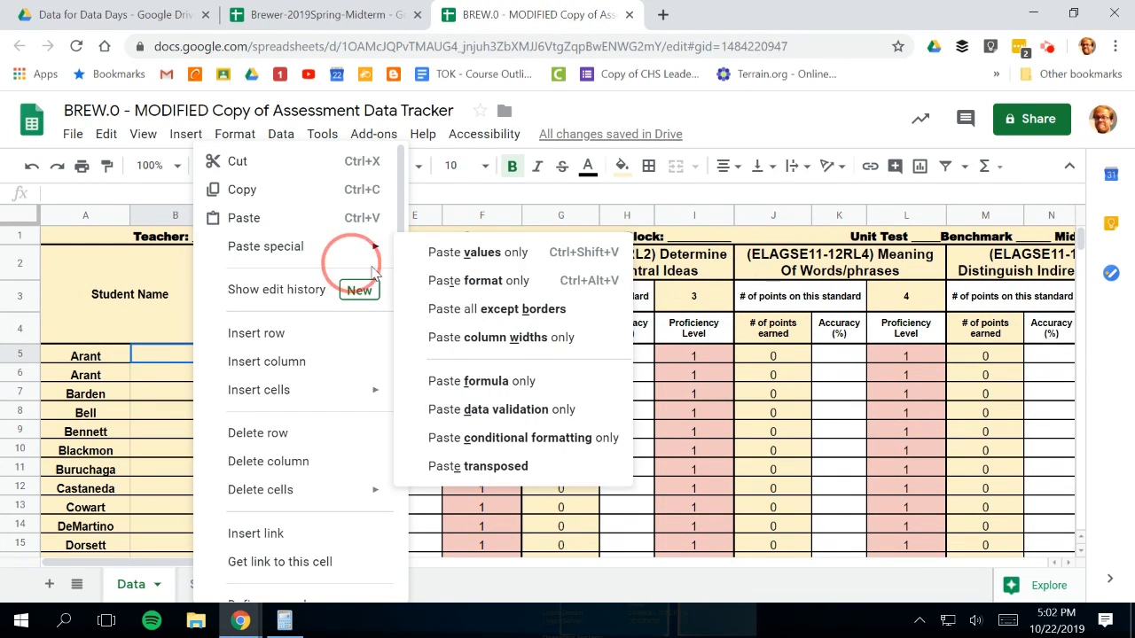
pyautogui.click(503, 255)
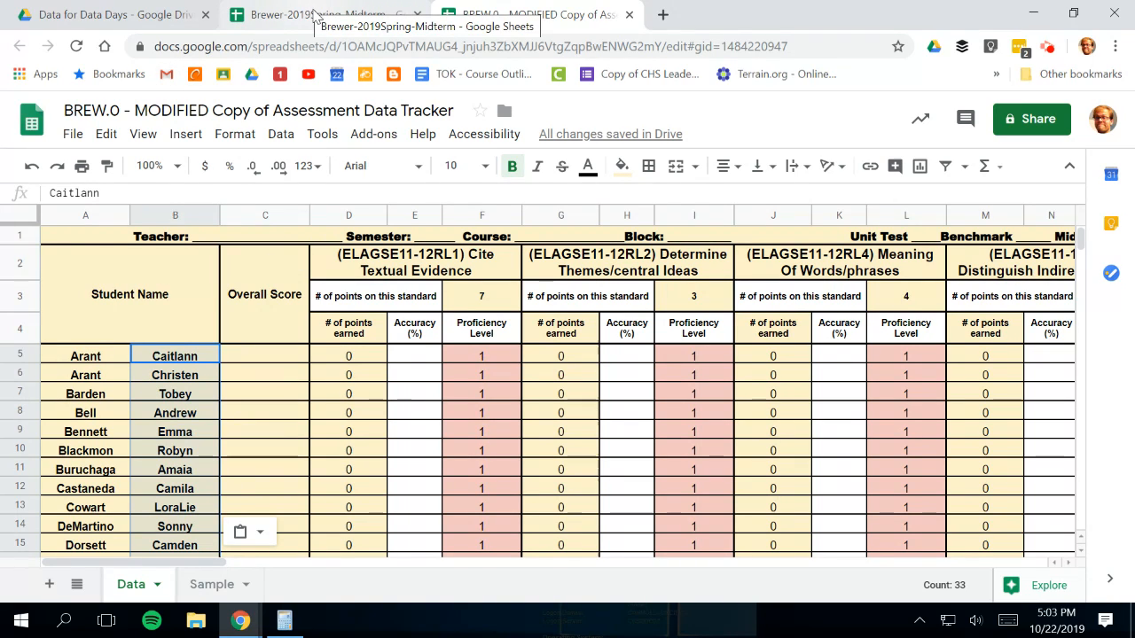
# - Copy the students' Overall Score values, D3 to D35, from the Brewer-2019Spring-Midterm spreadsheet
pyautogui.click(315, 14)
pyautogui.scroll(10, 413, 416)
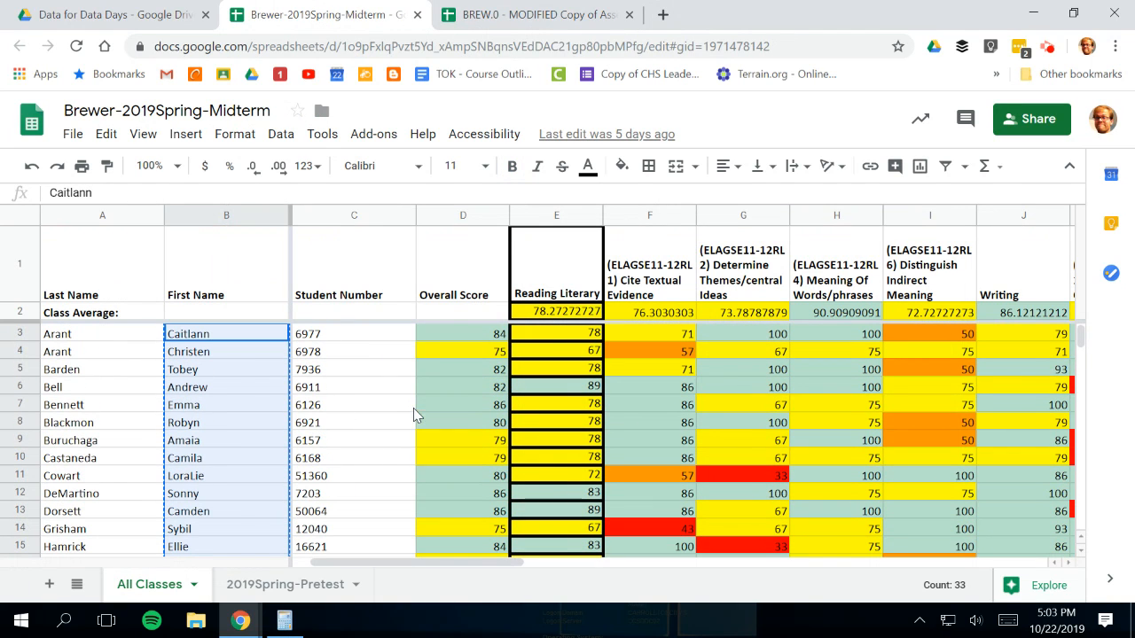
pyautogui.moveTo(464, 333); pyautogui.dragTo(475, 452)
pyautogui.rightClick(475, 452)
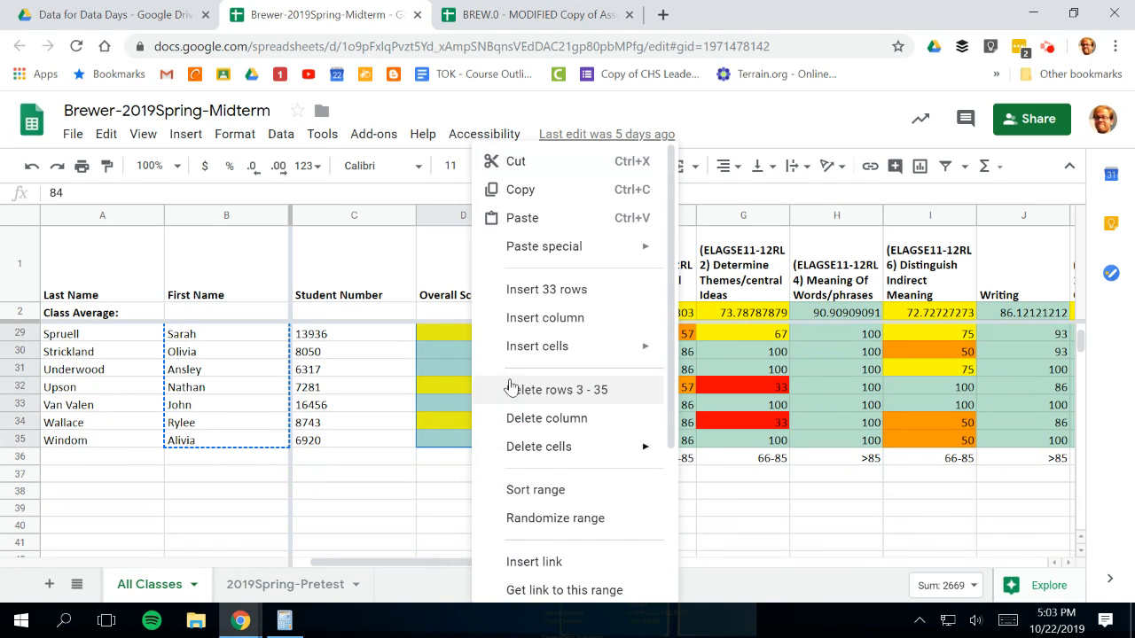
pyautogui.click(523, 189)
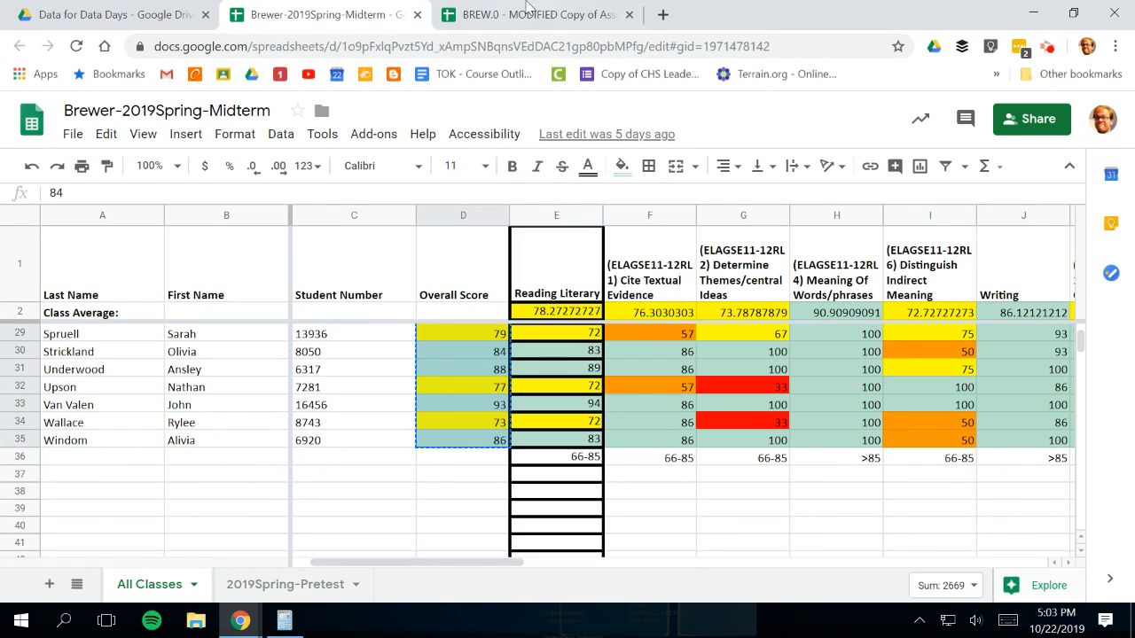
# - Paste the scores as values only into the tracker's Overall Score column from C5 and check the filled rows
pyautogui.click(532, 15)
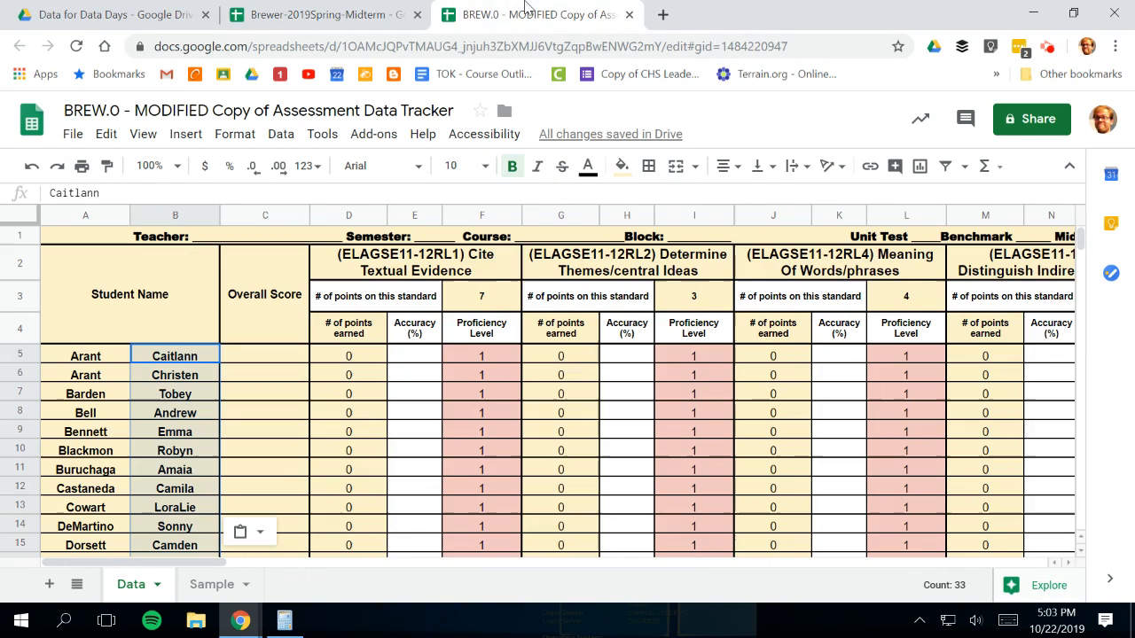
pyautogui.click(300, 359)
pyautogui.rightClick(300, 359)
pyautogui.moveTo(374, 263)
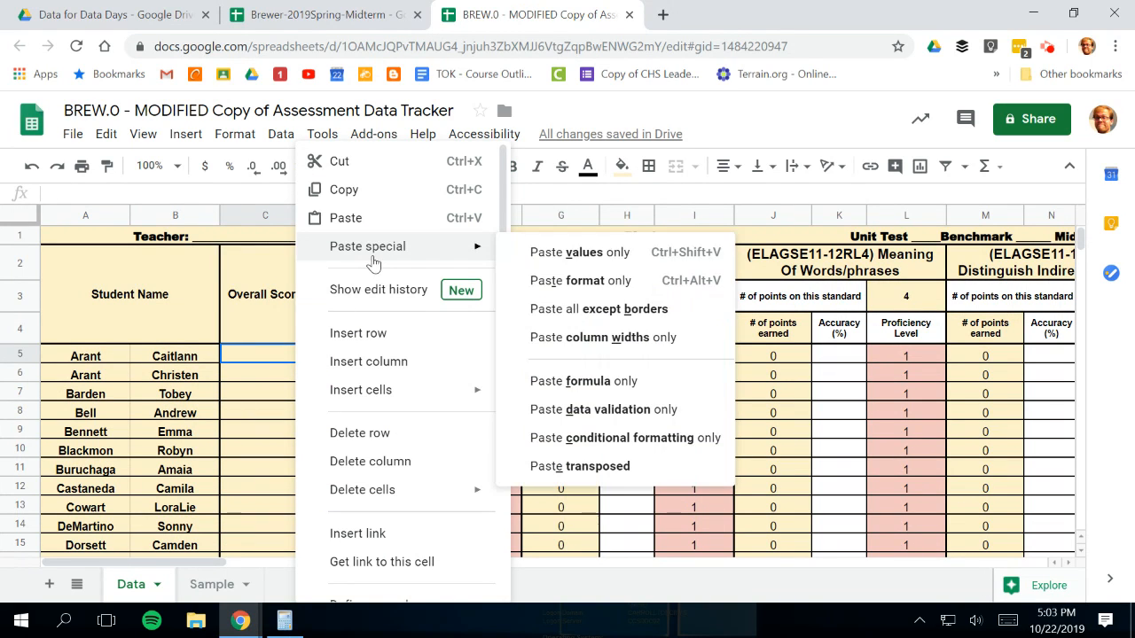
pyautogui.click(576, 253)
pyautogui.scroll(-3, 202, 403)
pyautogui.scroll(-7, 202, 404)
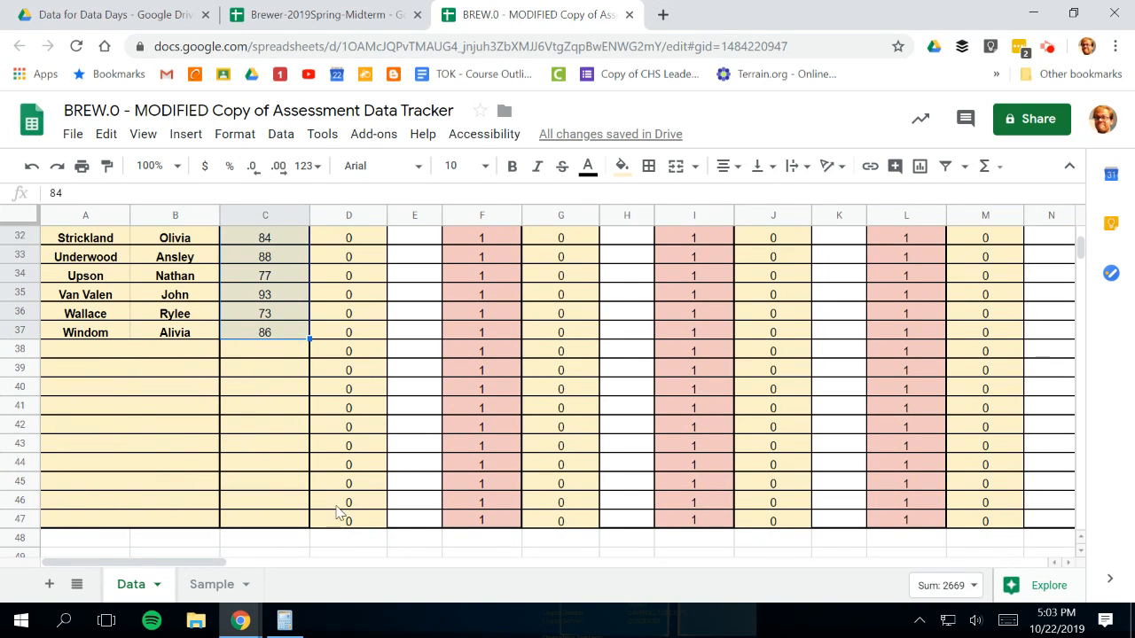
pyautogui.scroll(10, 373, 459)
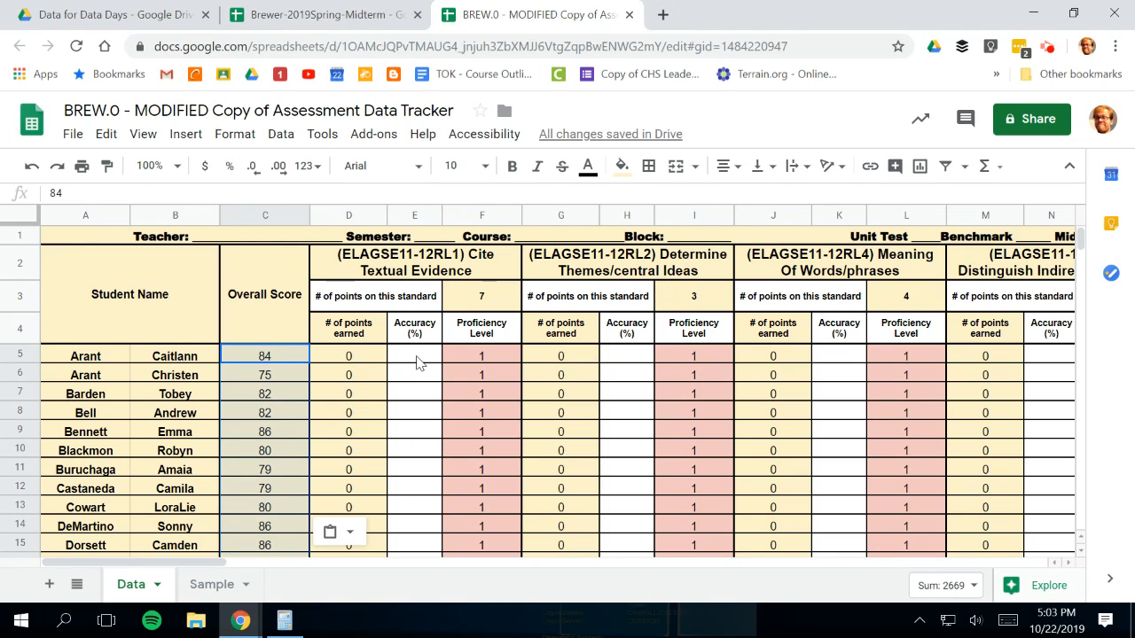
# - Examine the midterm's (ELAGSE11-12RL1) Cite Textual Evidence percentages against the tracker's points earned and accuracy columns for that standard
pyautogui.click(328, 15)
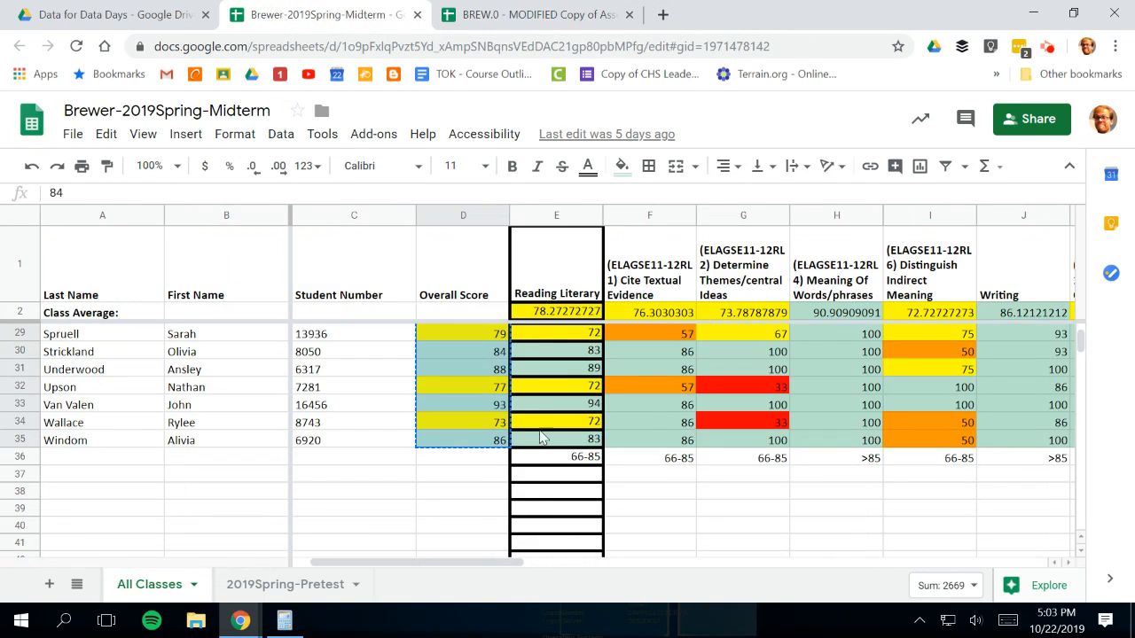
pyautogui.scroll(5, 472, 436)
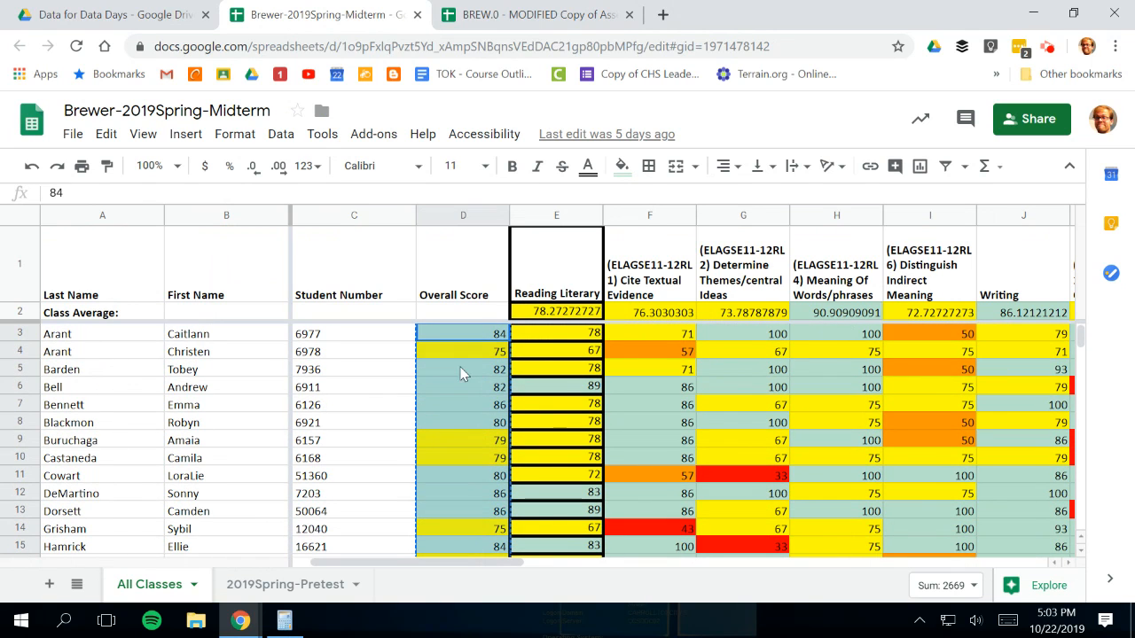
pyautogui.click(640, 340)
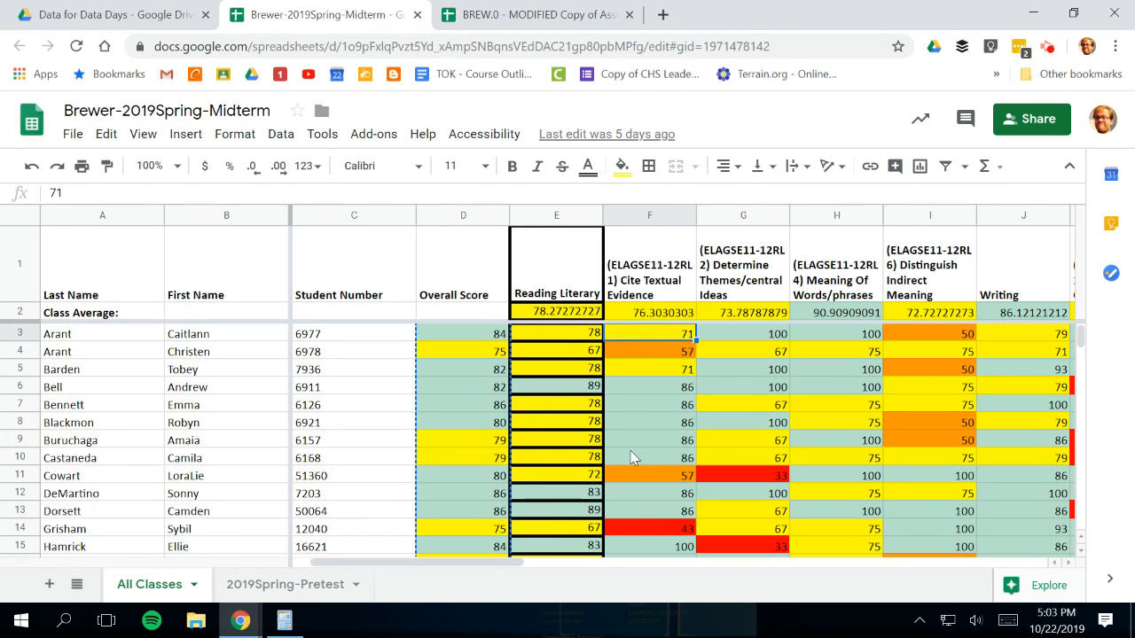
pyautogui.click(660, 317)
pyautogui.click(659, 330)
pyautogui.click(664, 364)
pyautogui.click(663, 353)
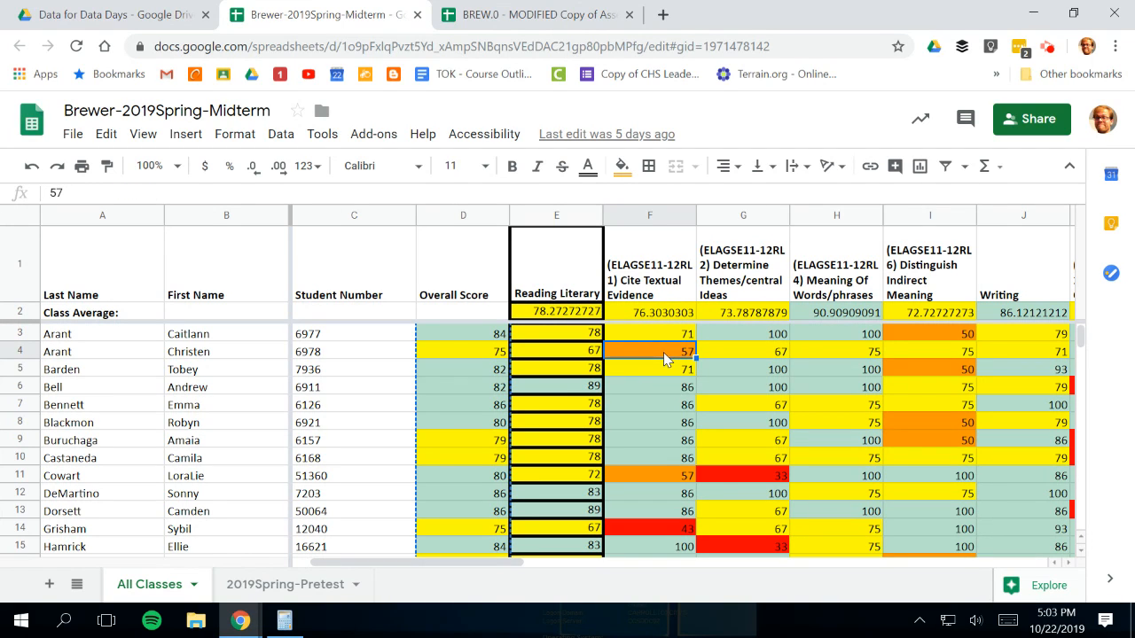
pyautogui.click(525, 13)
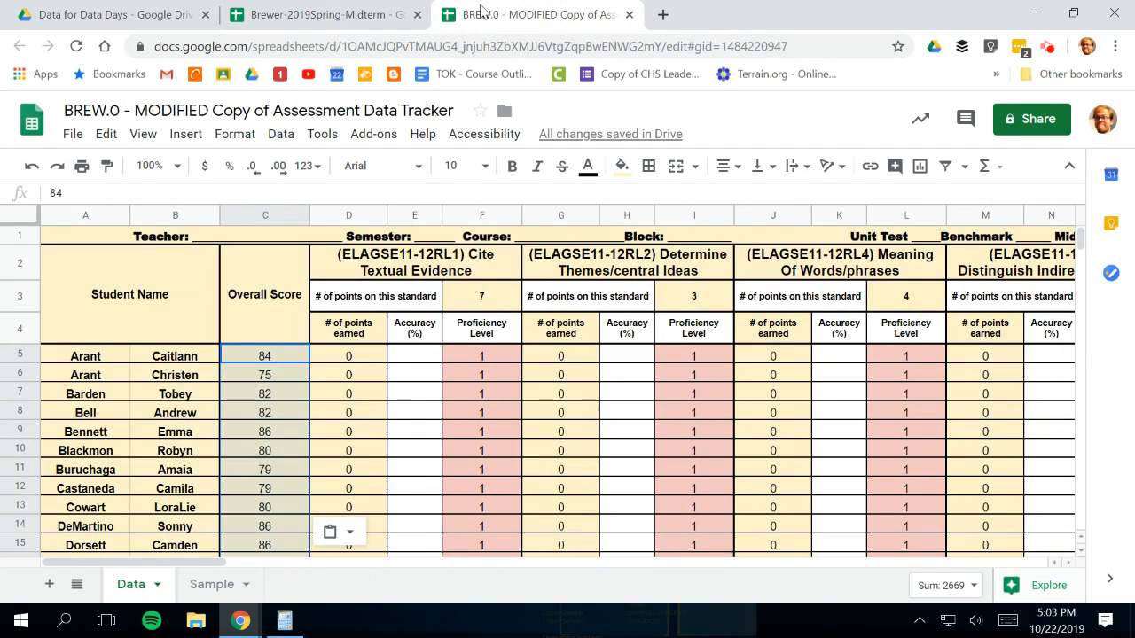
pyautogui.click(328, 19)
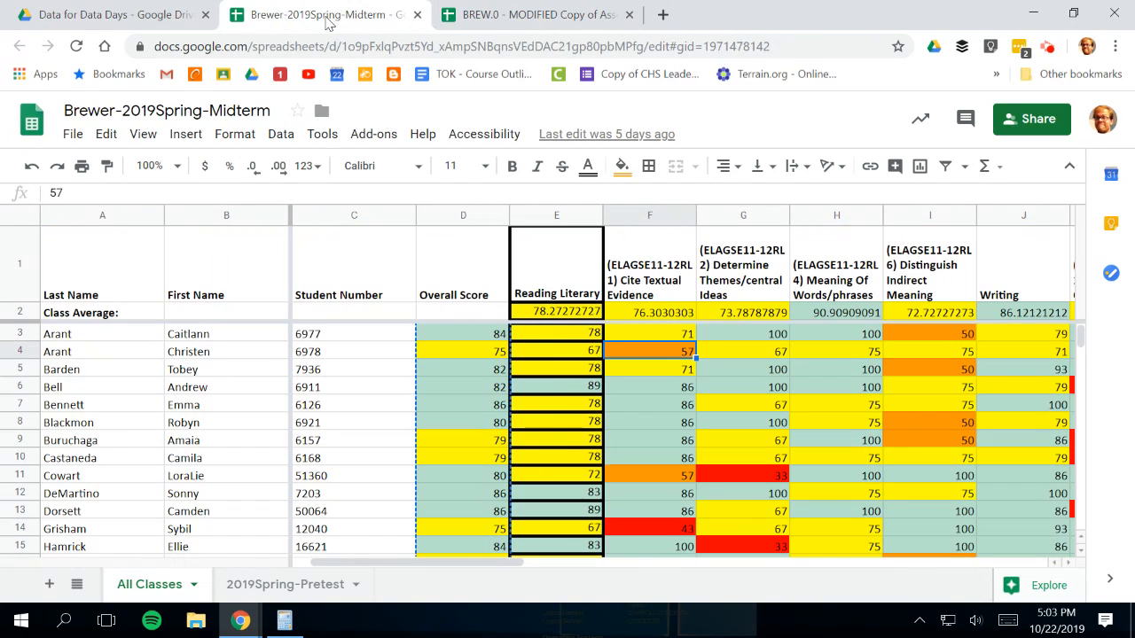
pyautogui.click(517, 16)
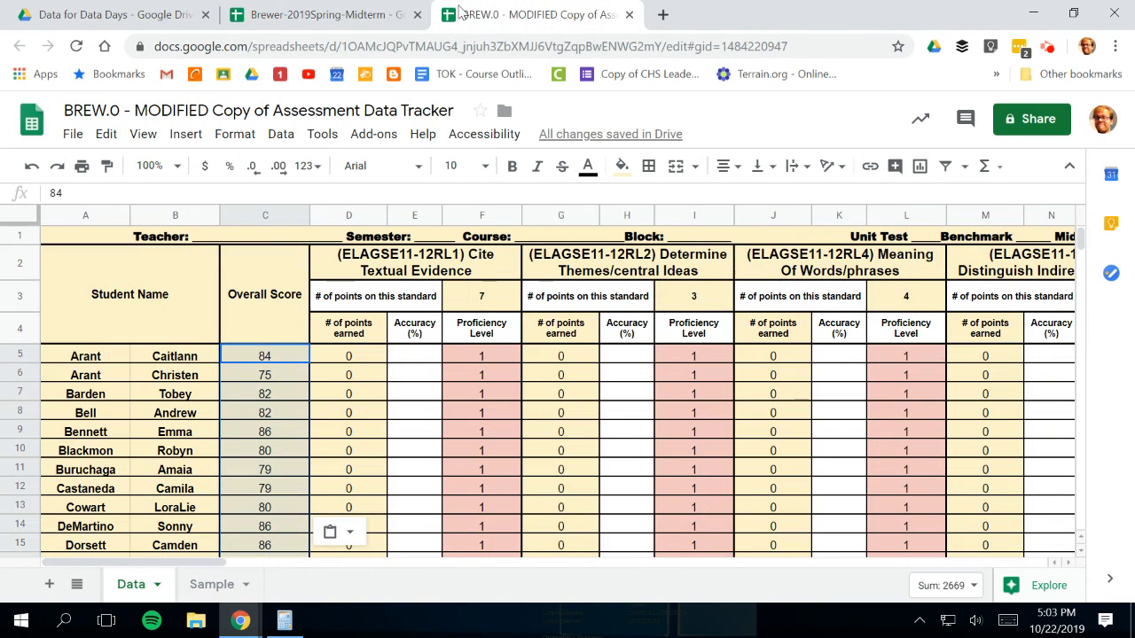
pyautogui.click(330, 19)
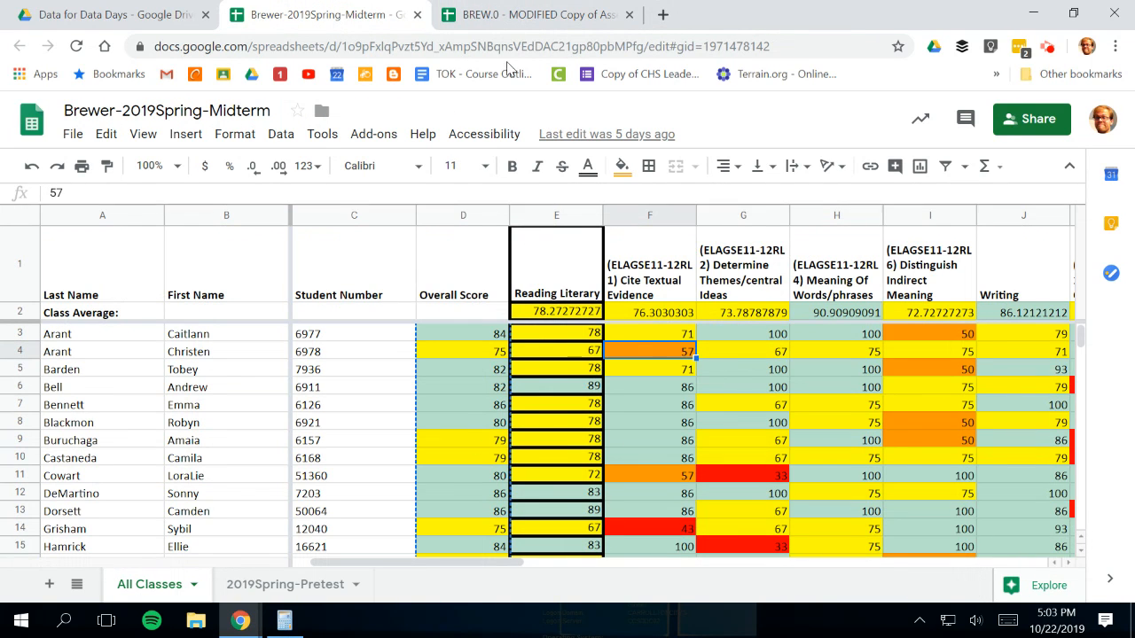
pyautogui.click(495, 11)
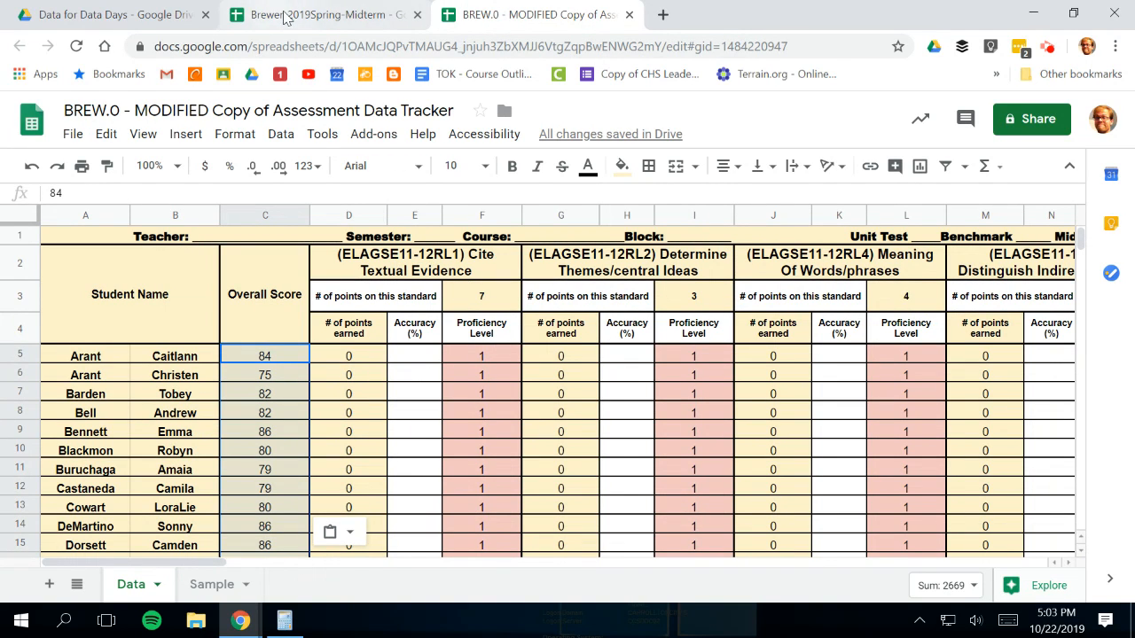
# - Copy the students' (ELAGSE11-12RL1) Cite Textual Evidence percentages, F3 to F35, from the Brewer-2019Spring-Midterm spreadsheet
pyautogui.click(329, 16)
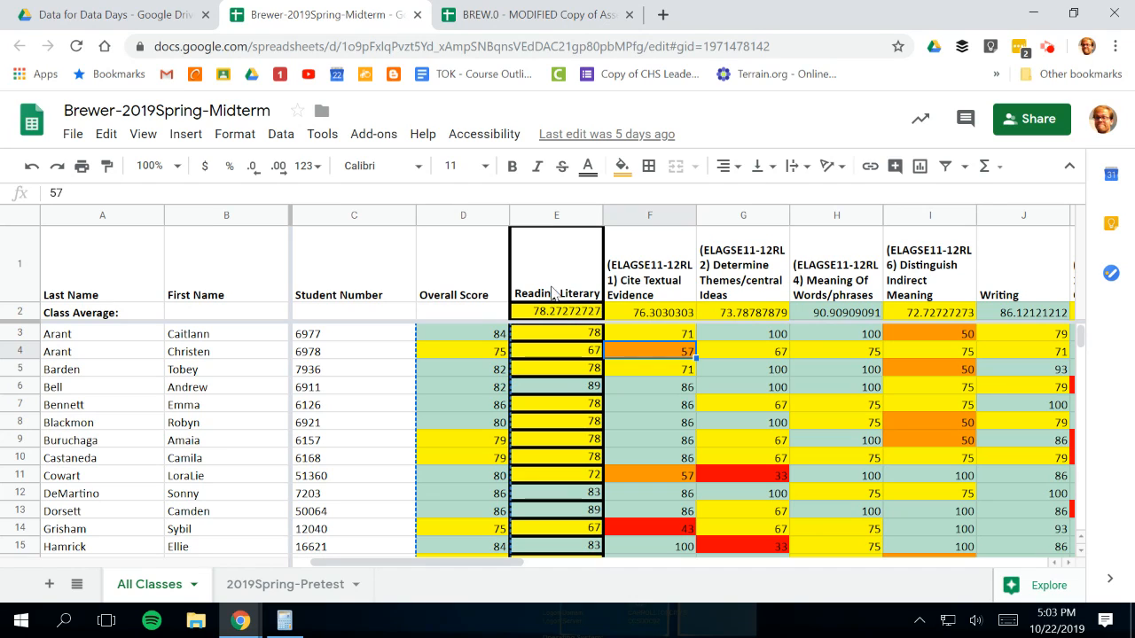
pyautogui.click(559, 257)
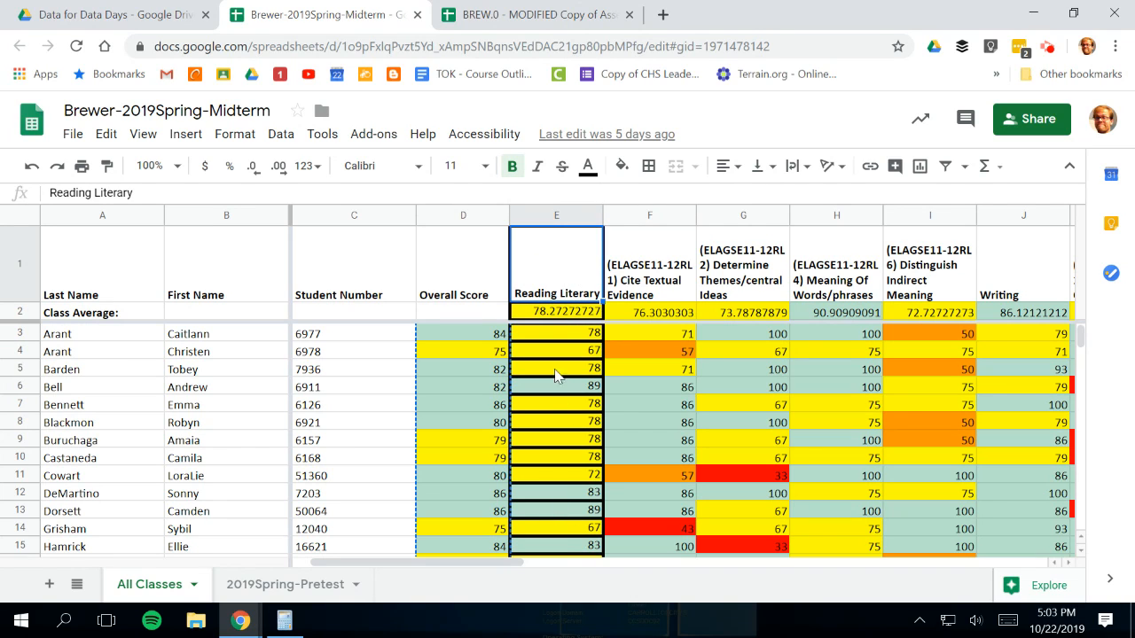
pyautogui.moveTo(644, 334); pyautogui.dragTo(667, 513)
pyautogui.scroll(-5, 651, 435)
pyautogui.moveTo(643, 486); pyautogui.dragTo(653, 460)
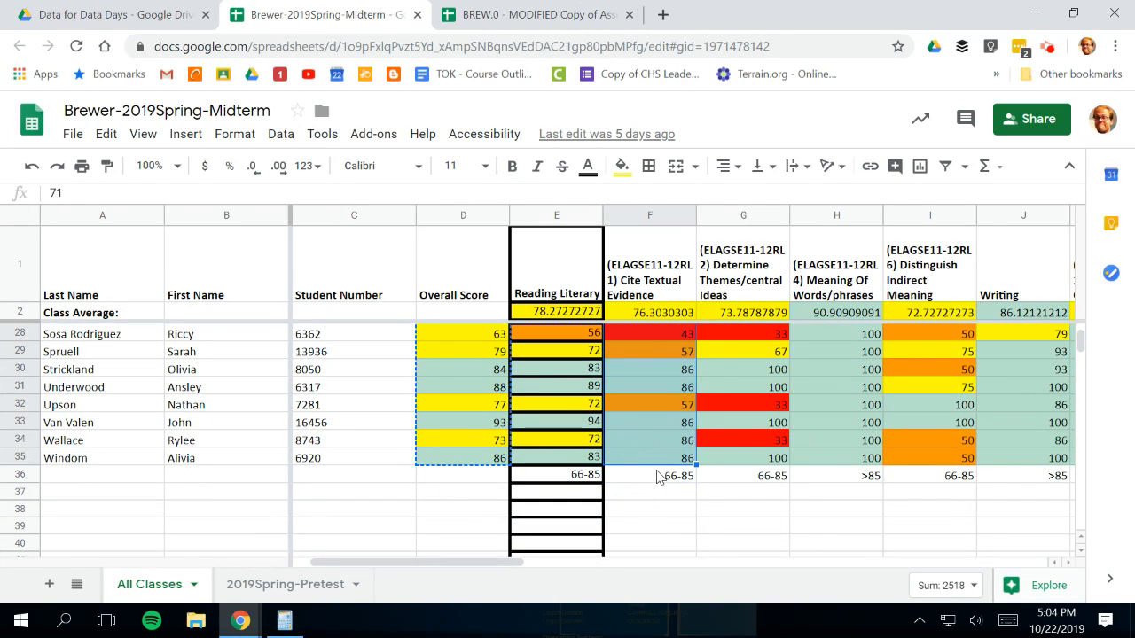
# - Paste the RL1 percentages as values only into the tracker's Cite Textual Evidence Accuracy (%) column, starting at E5
pyautogui.click(532, 14)
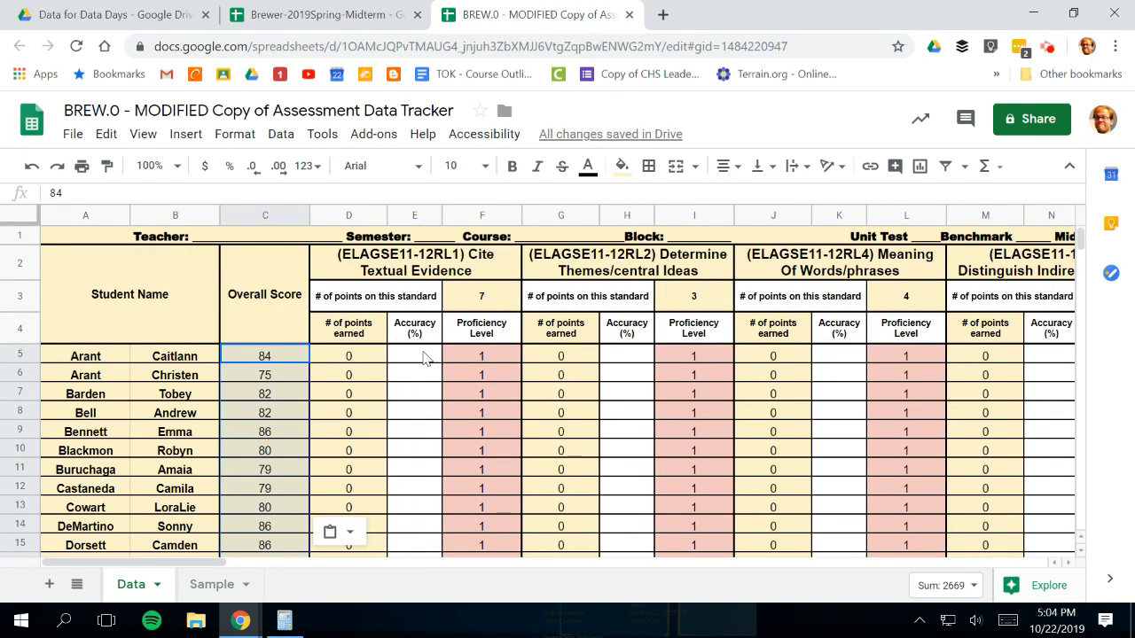
pyautogui.click(426, 358)
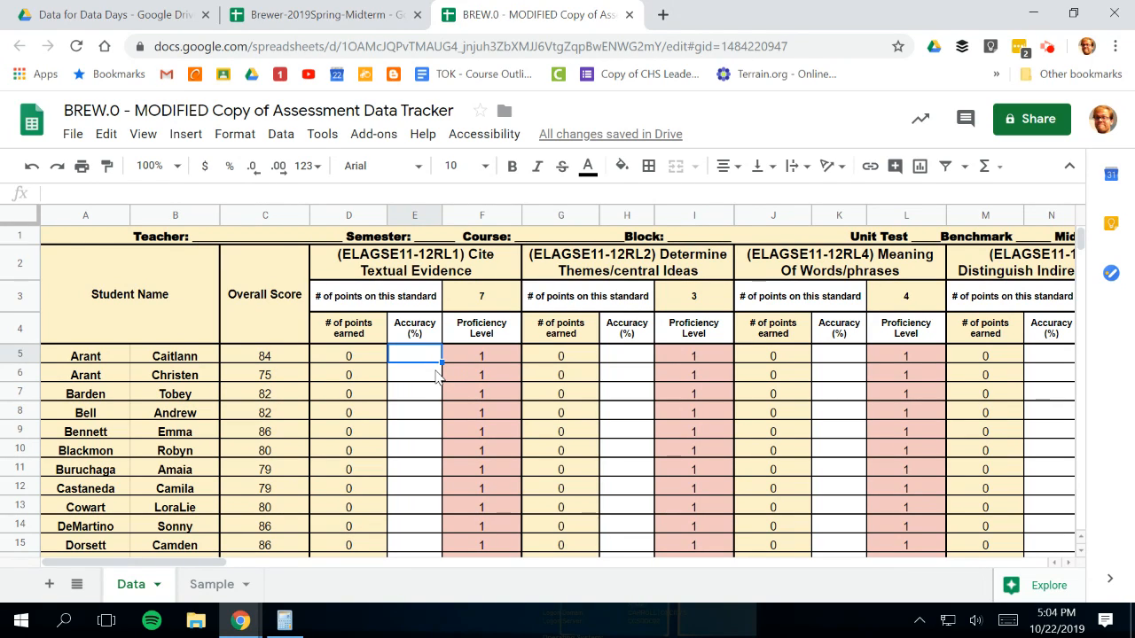
pyautogui.hotkey('ctrl', 'v')
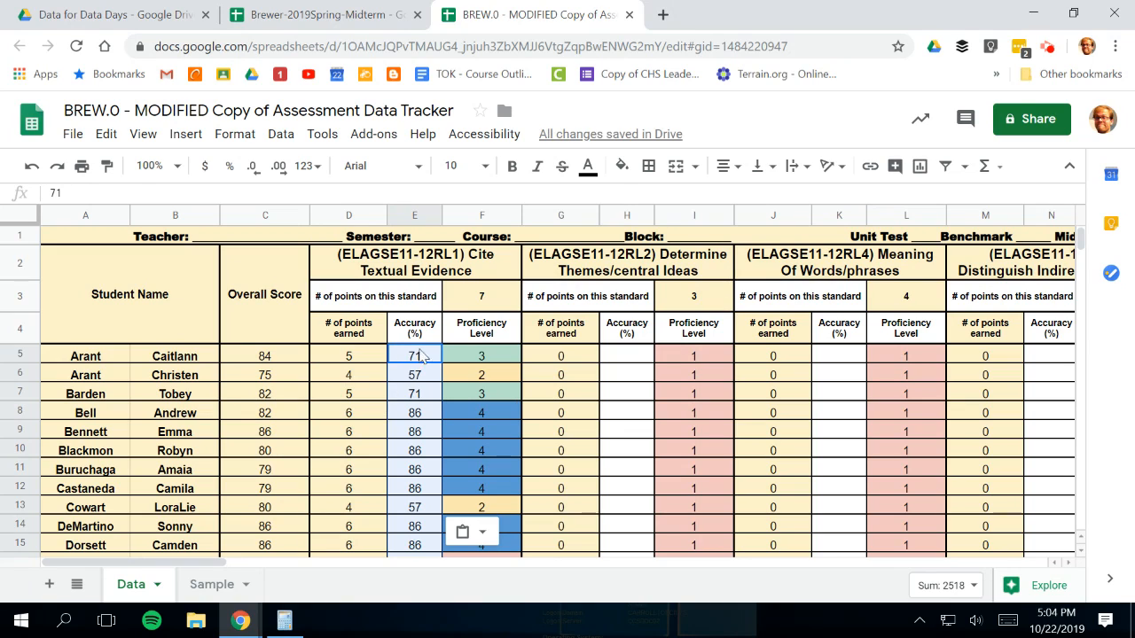
# - Examine the formulas for points earned and proficiency level under Cite Textual Evidence and review all student rows
pyautogui.click(403, 358)
pyautogui.click(369, 357)
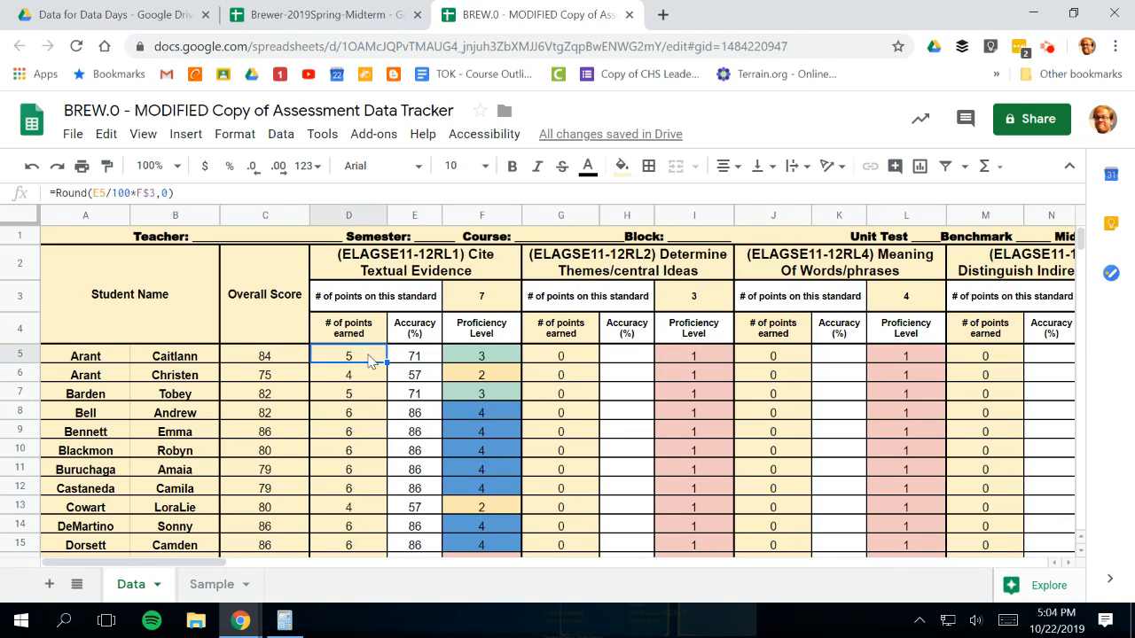
pyautogui.click(492, 357)
pyautogui.click(483, 413)
pyautogui.scroll(-8, 452, 412)
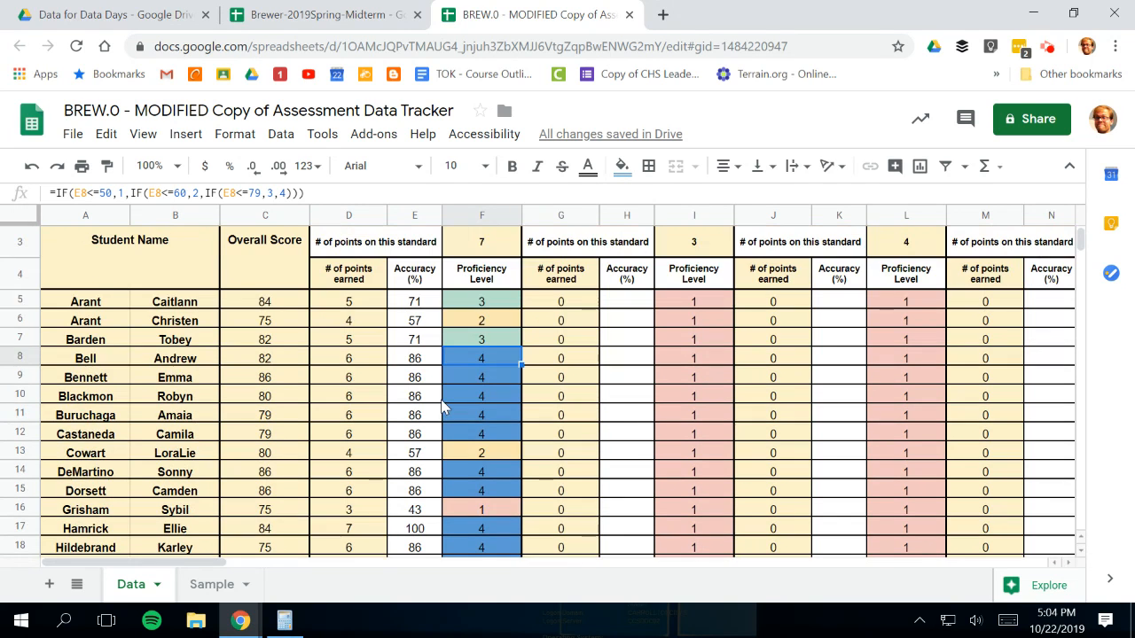
pyautogui.scroll(-2, 451, 416)
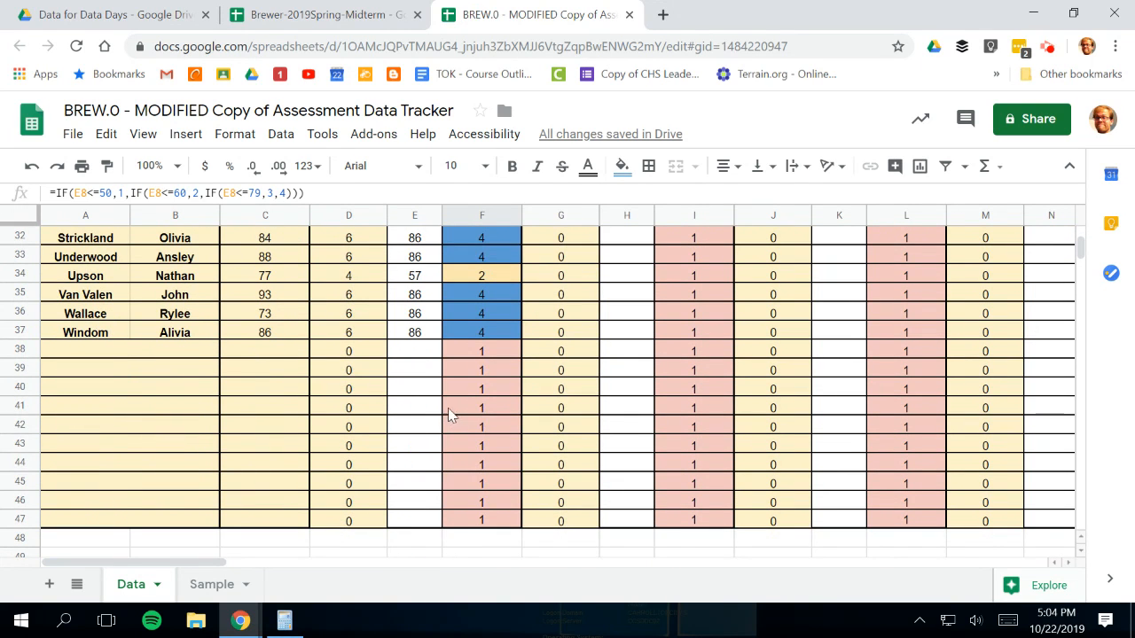
pyautogui.scroll(10, 450, 415)
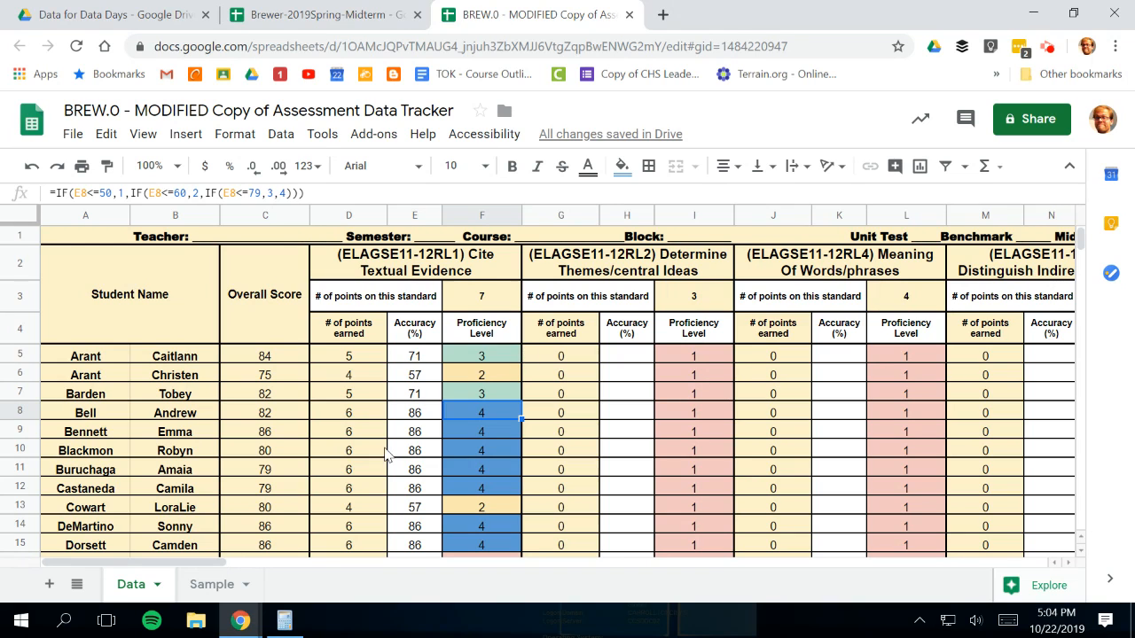
# - Extend the Cite Textual Evidence points-earned formula from D47 down to D56, below the tracker's last row
pyautogui.scroll(-10, 387, 421)
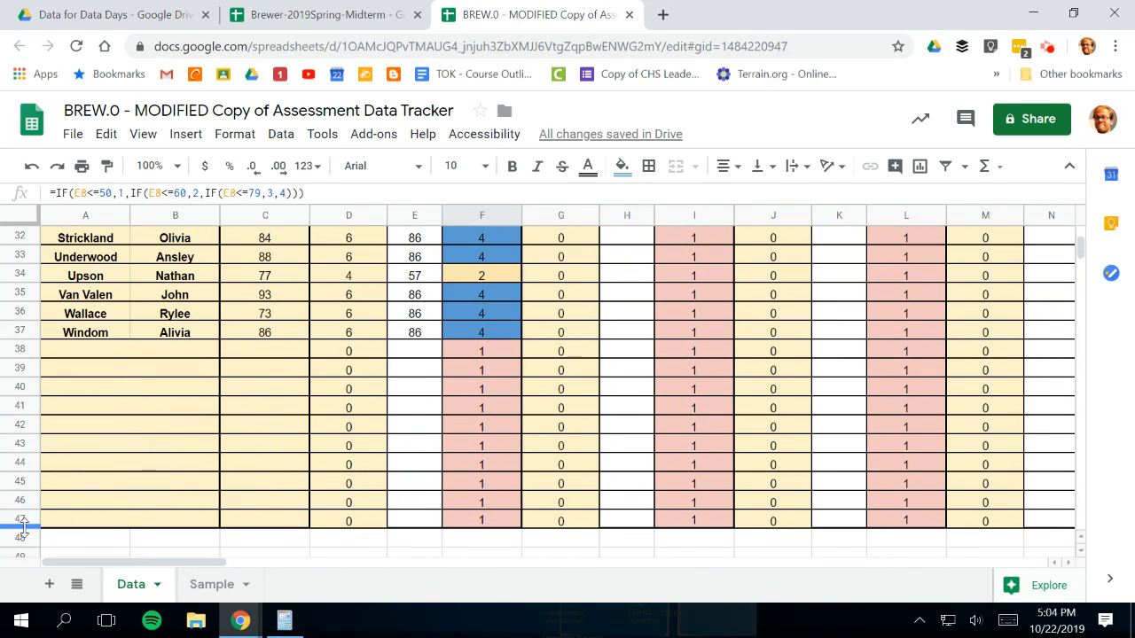
pyautogui.scroll(-1, 355, 512)
pyautogui.click(354, 466)
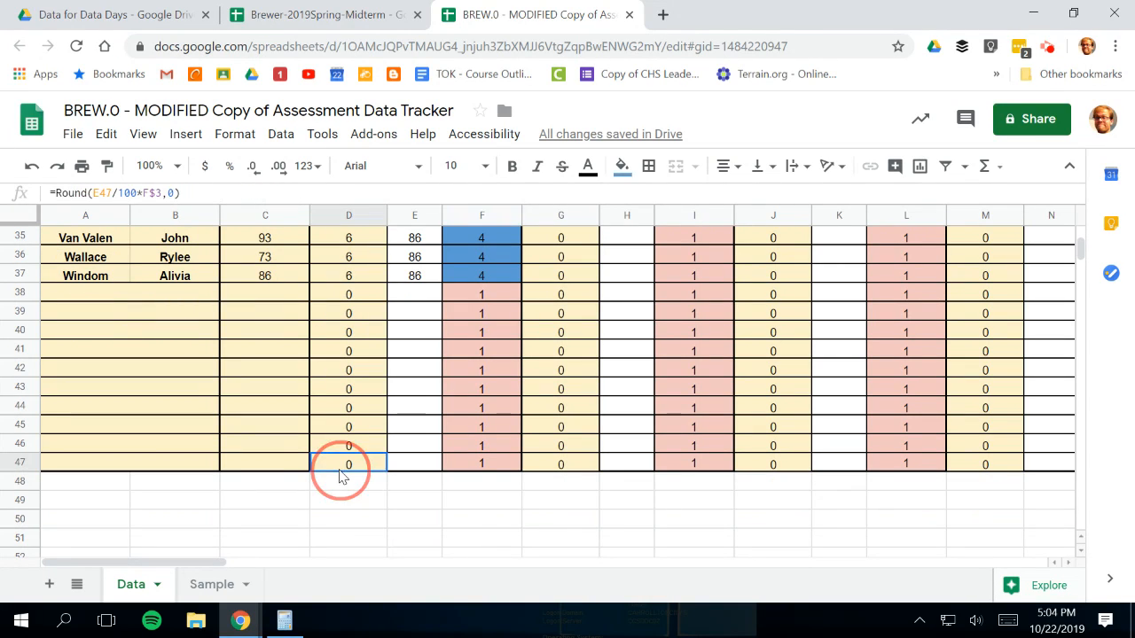
pyautogui.click(386, 471)
pyautogui.click(330, 463)
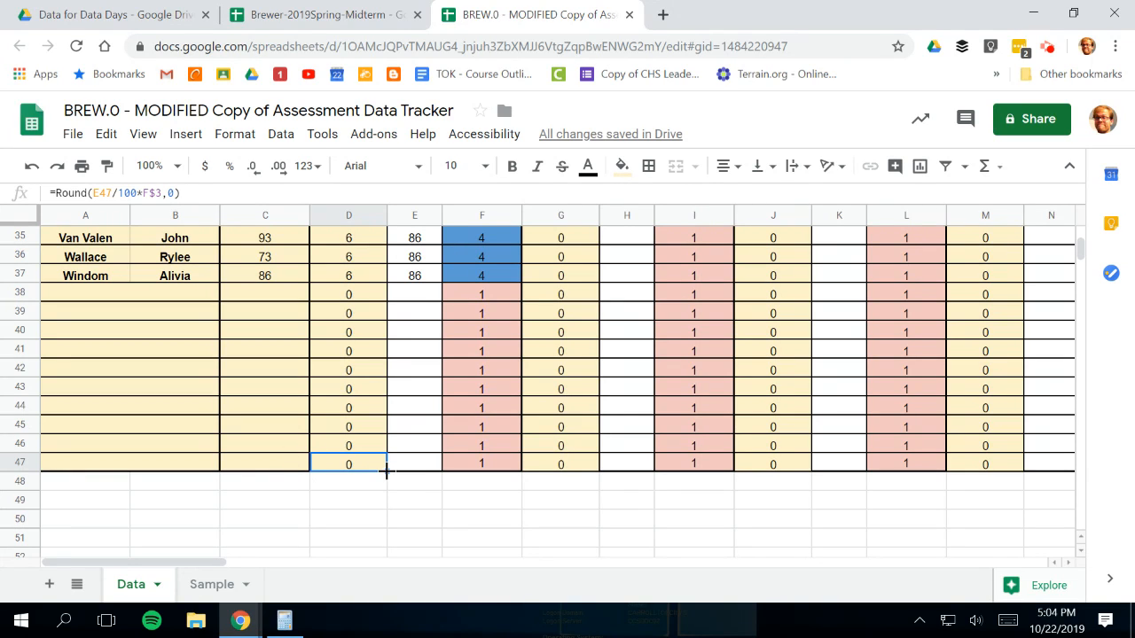
pyautogui.moveTo(386, 470); pyautogui.dragTo(375, 522)
# - Extend the Cite Textual Evidence proficiency-level formula in F47 and the blank accuracy cell E47 down to row 56, and review the added rows
pyautogui.click(482, 349)
pyautogui.moveTo(521, 356); pyautogui.dragTo(500, 519)
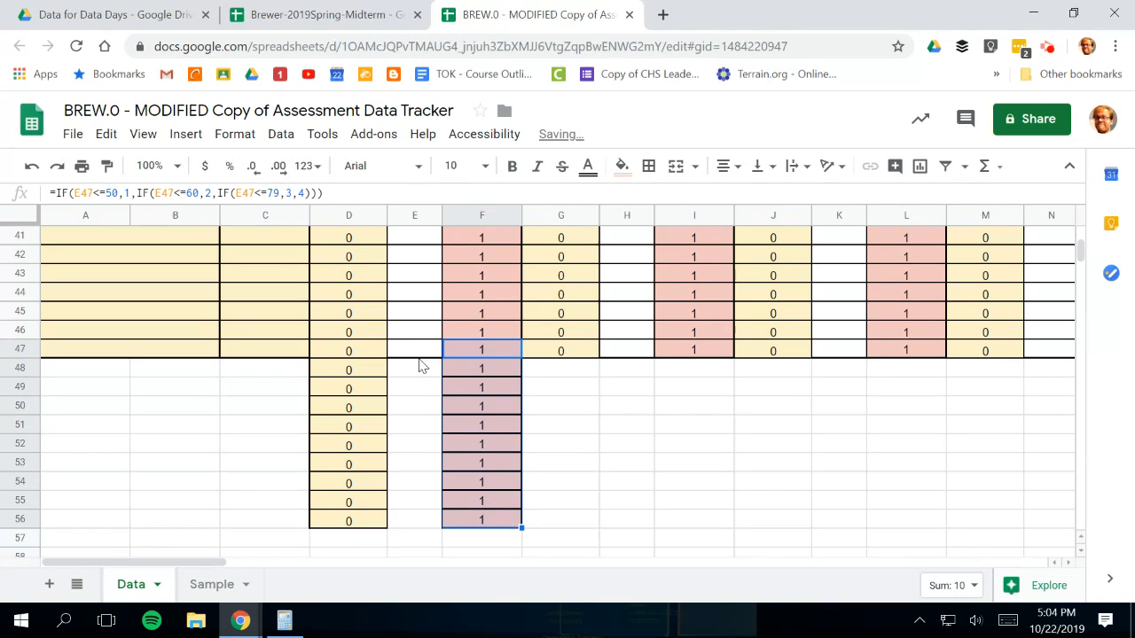
pyautogui.click(421, 354)
pyautogui.moveTo(440, 355); pyautogui.dragTo(423, 520)
pyautogui.scroll(4, 438, 435)
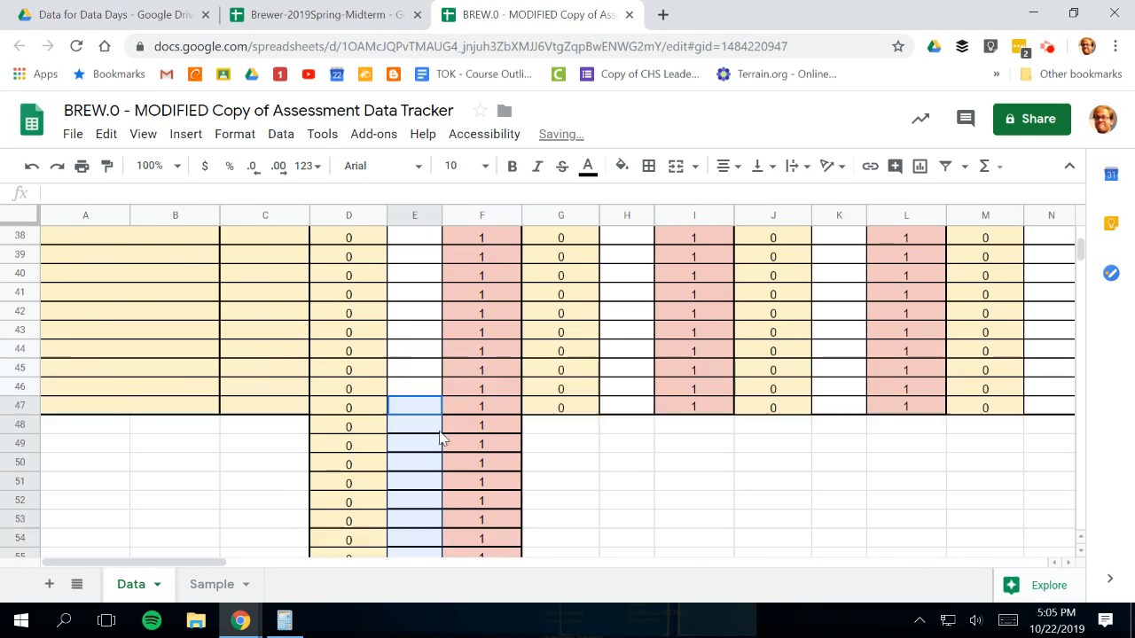
pyautogui.scroll(-12, 426, 421)
pyautogui.scroll(20, 417, 413)
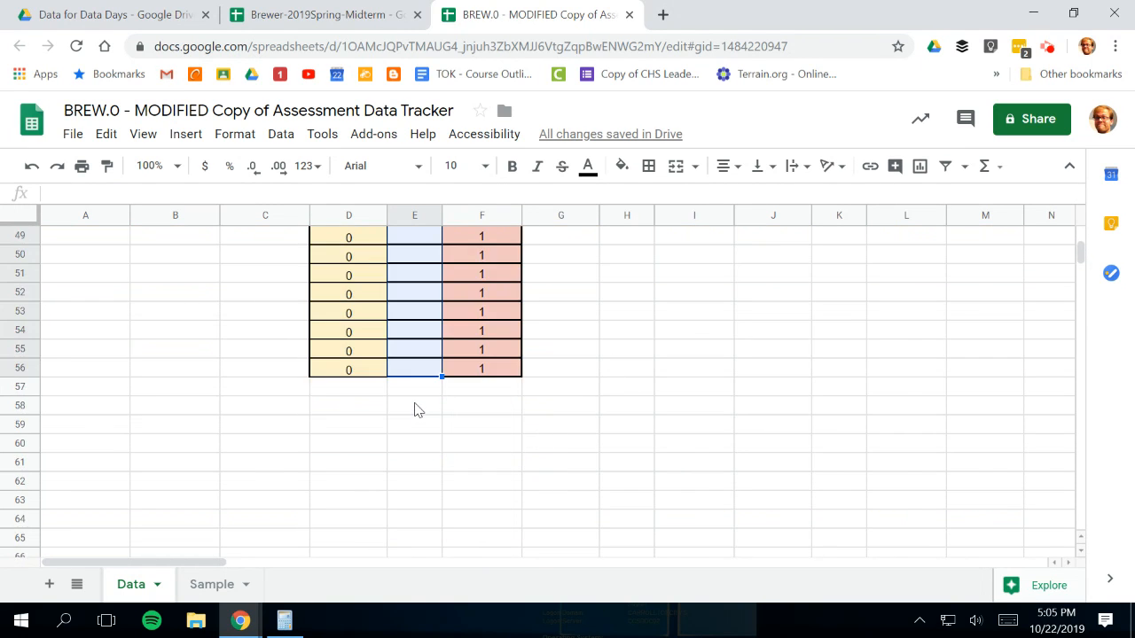
pyautogui.scroll(3, 451, 333)
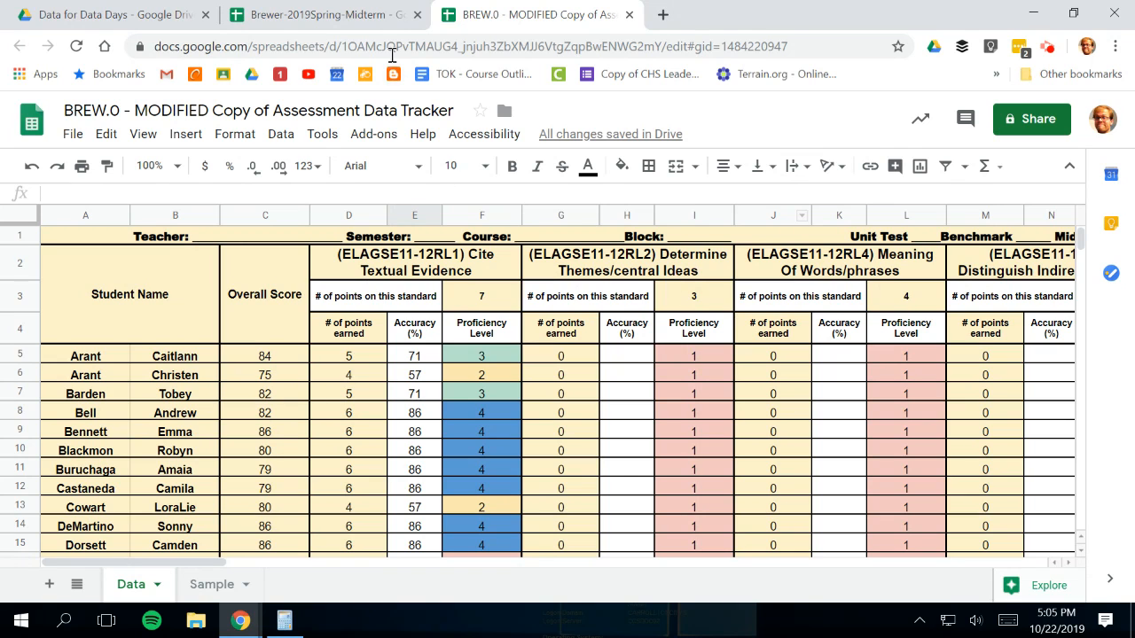
# - Copy the students' (ELAGSE11-12RL2) Determine Themes/central Ideas percentages, G3 to G35, from the Brewer-2019Spring-Midterm spreadsheet
pyautogui.click(263, 17)
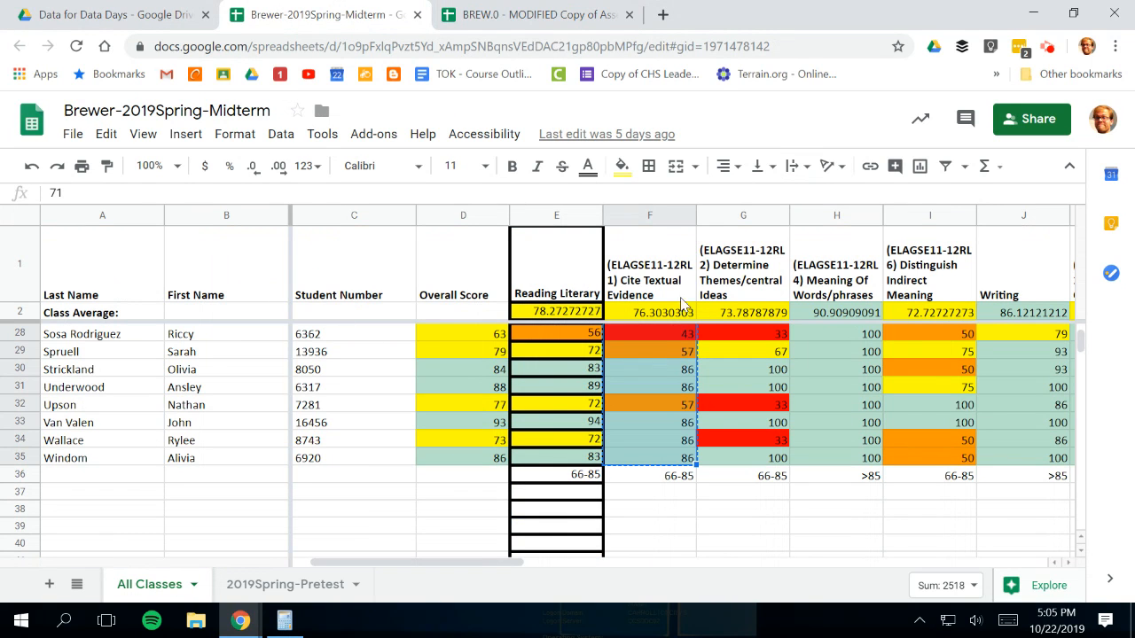
pyautogui.scroll(8, 728, 415)
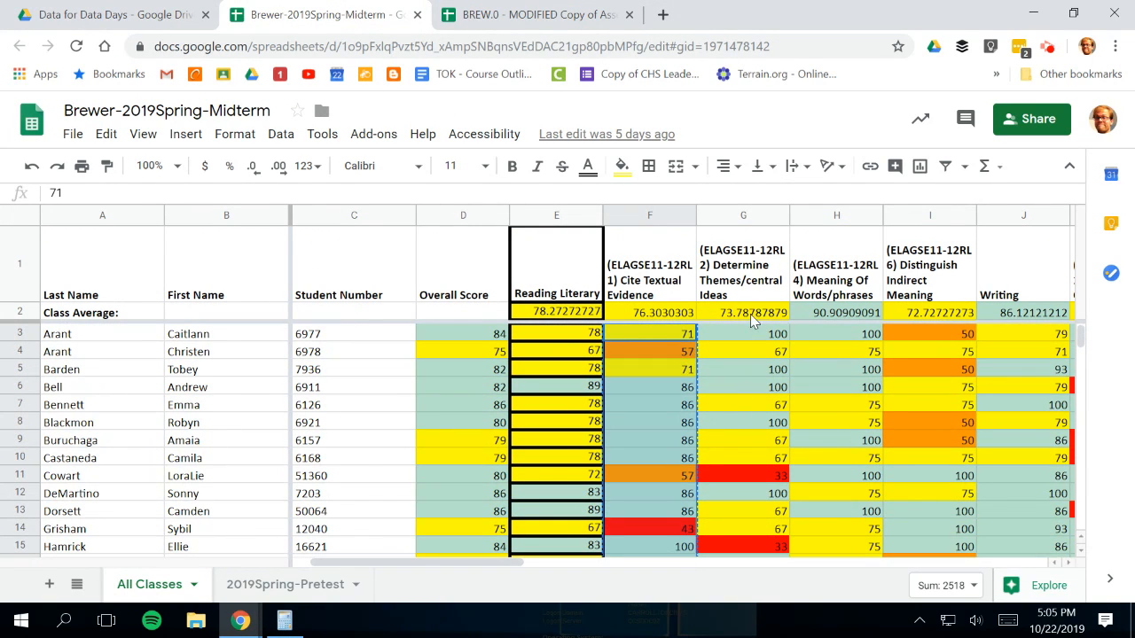
pyautogui.moveTo(758, 335); pyautogui.dragTo(783, 359)
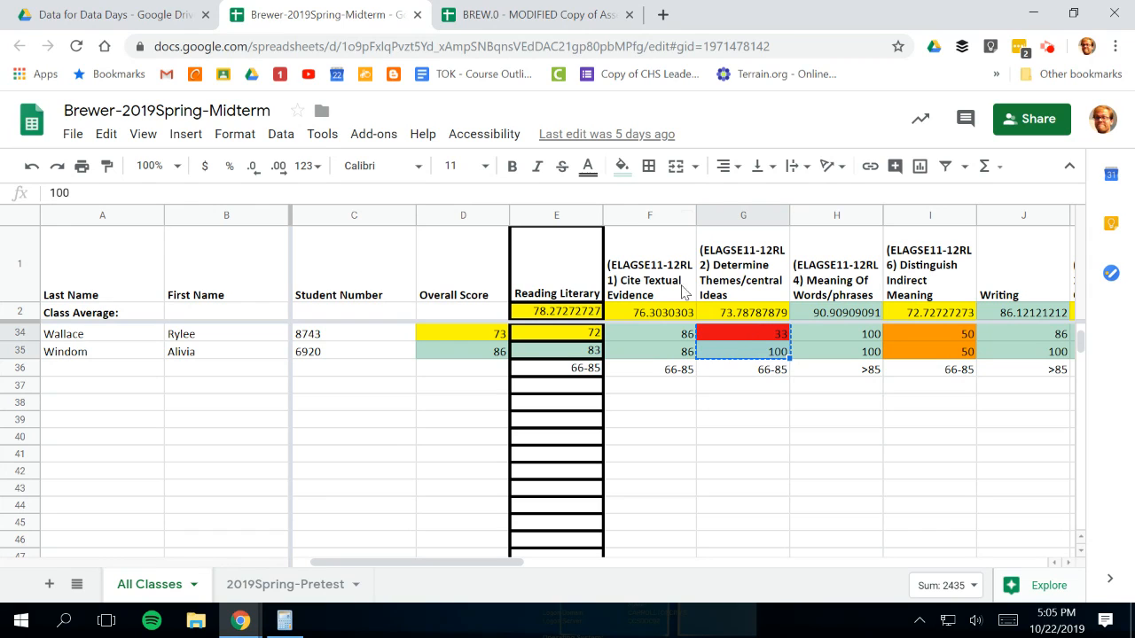
# - Paste the RL2 percentages as values only into the tracker's Themes/central Ideas Accuracy (%) column from H5 and check the filled rows
pyautogui.click(536, 15)
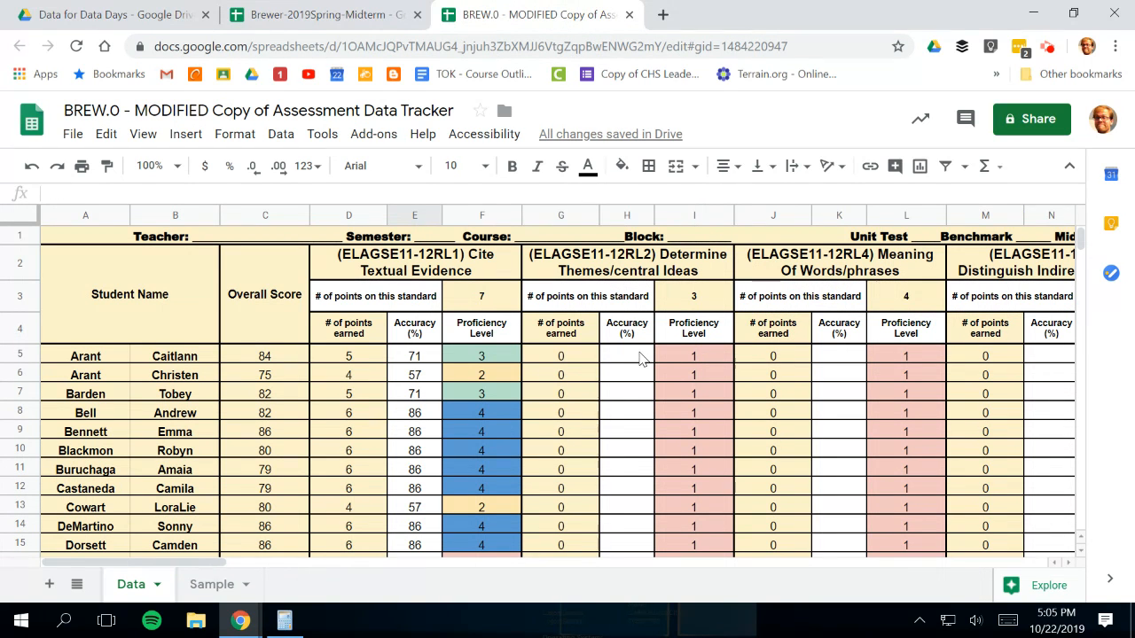
pyautogui.click(642, 357)
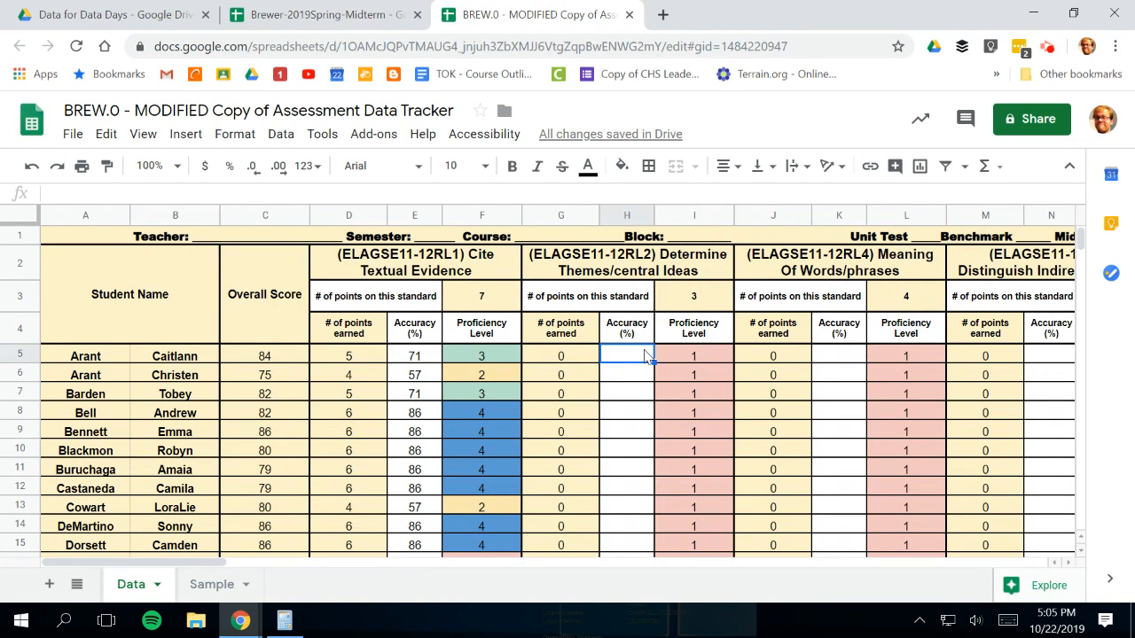
pyautogui.hotkey('ctrl', 'v')
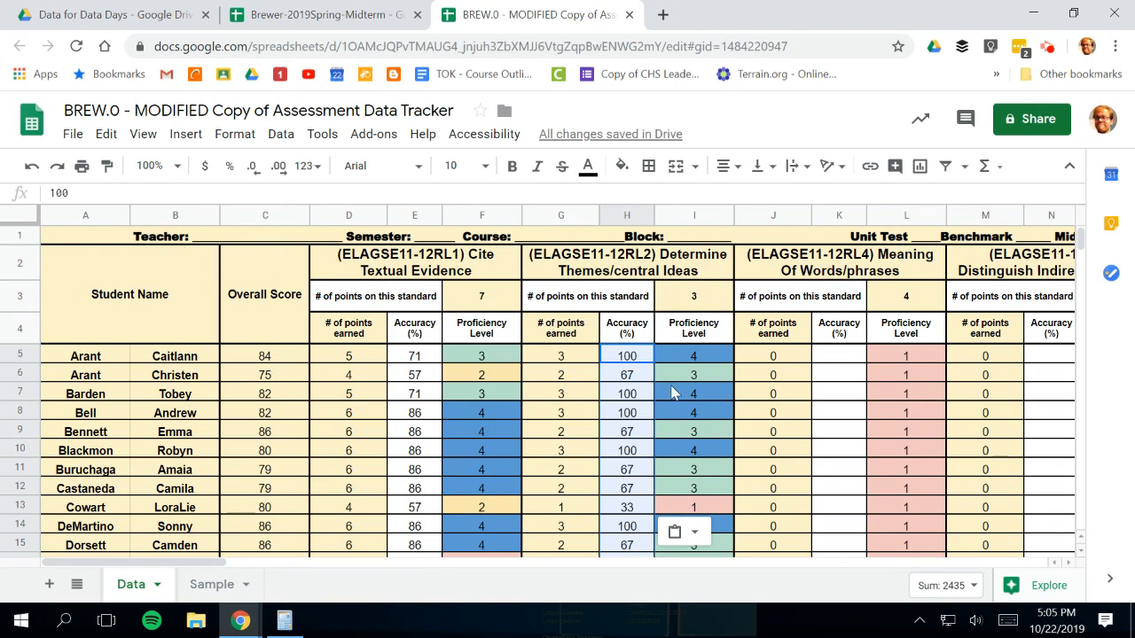
pyautogui.click(635, 373)
pyautogui.scroll(-3, 600, 404)
pyautogui.scroll(-5, 601, 404)
pyautogui.scroll(3, 606, 399)
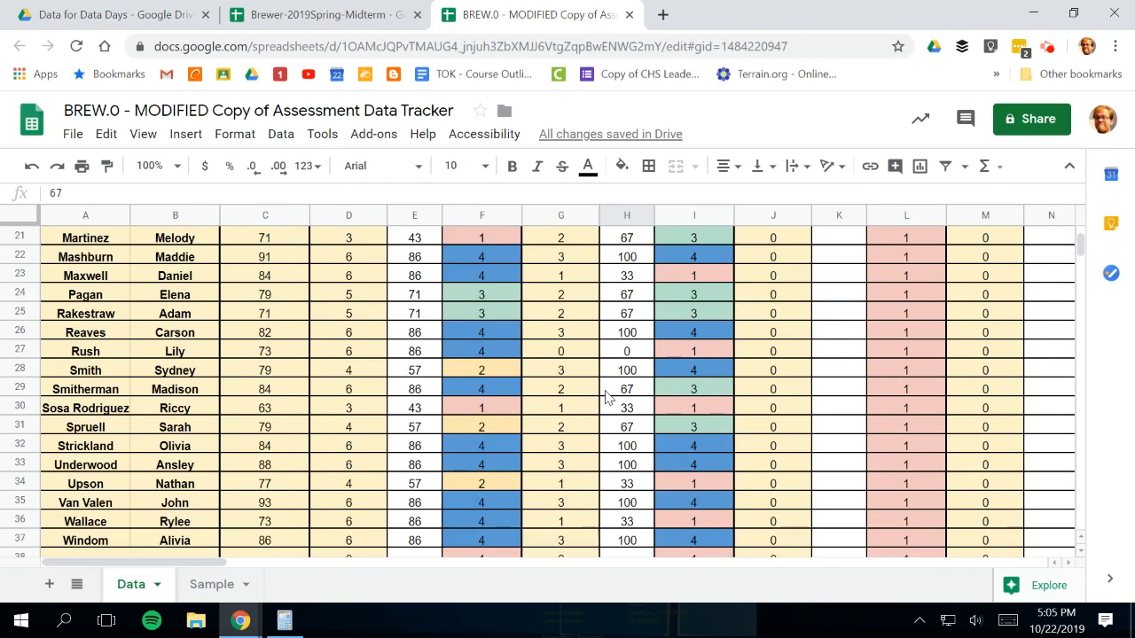
pyautogui.scroll(5, 605, 397)
# - Copy the students' (ELAGSE11-12RL4) Meaning Of Words/phrases percentages, H3 to H35, from the Brewer-2019Spring-Midterm spreadsheet
pyautogui.click(286, 25)
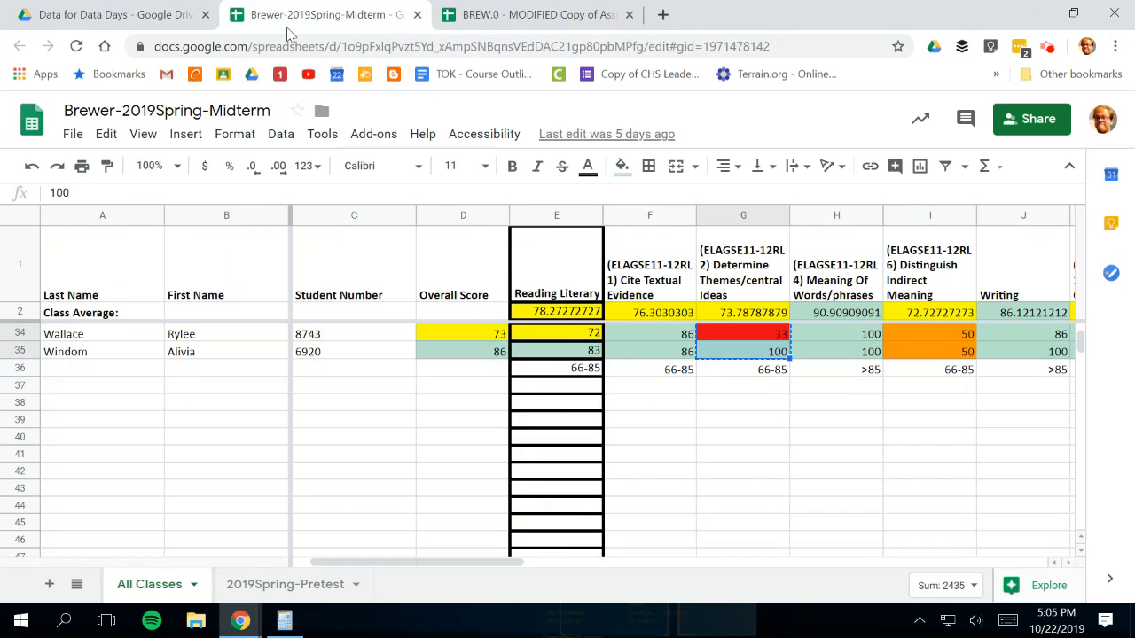
pyautogui.scroll(8, 723, 399)
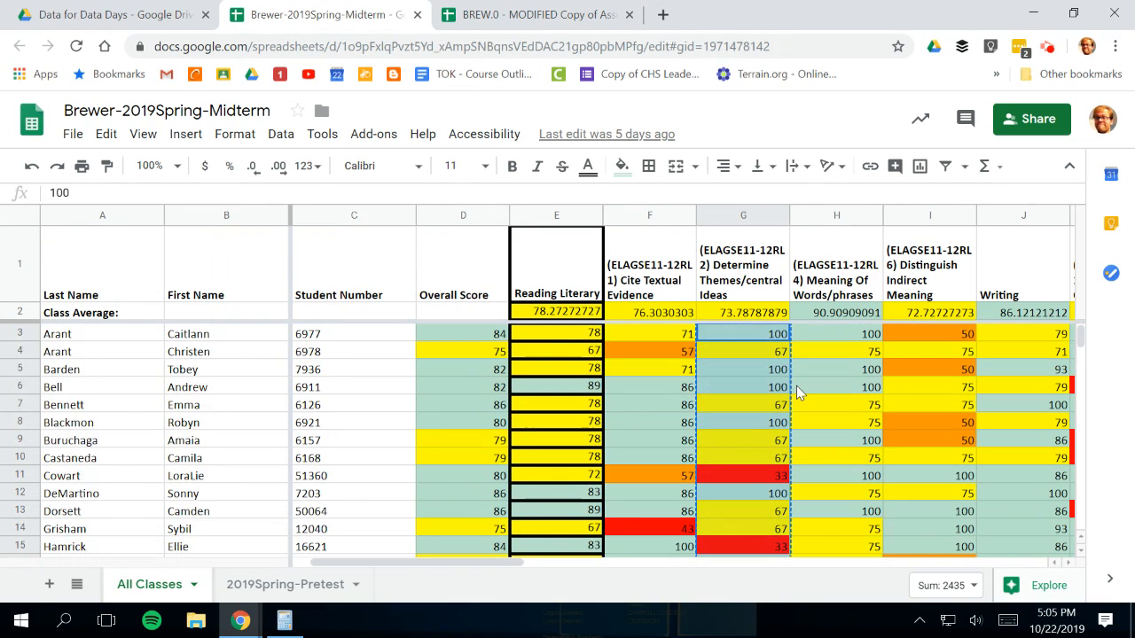
pyautogui.moveTo(847, 333); pyautogui.dragTo(844, 471)
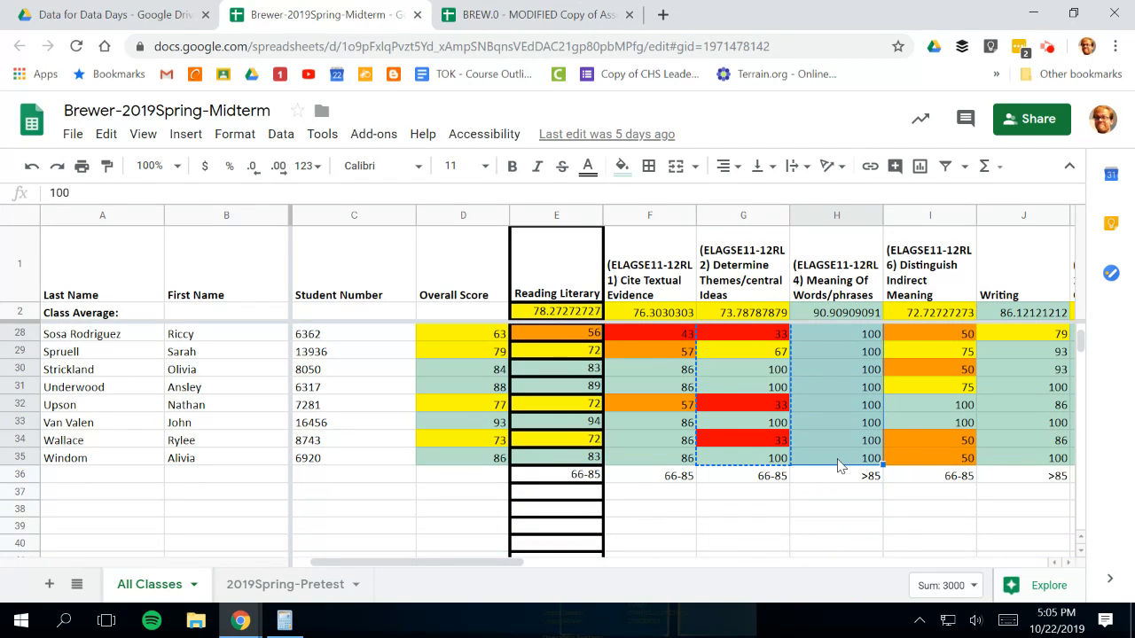
# - Paste the RL4 percentages as values only into the tracker's Meaning Of Words/phrases Accuracy (%) column from K5 and check the filled rows
pyautogui.click(534, 15)
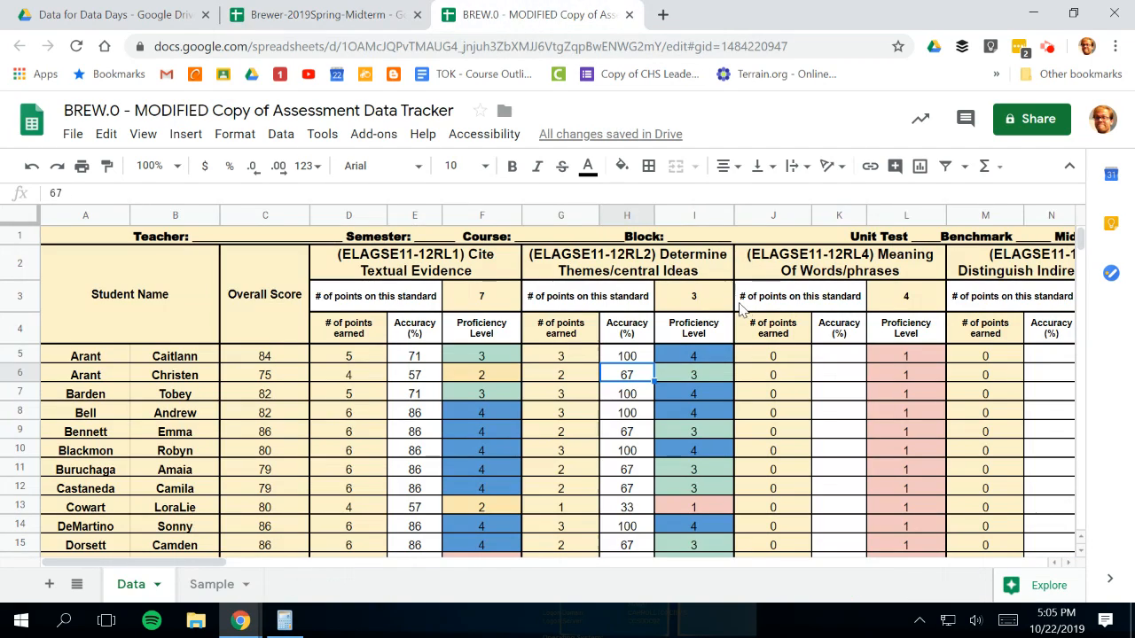
pyautogui.click(839, 357)
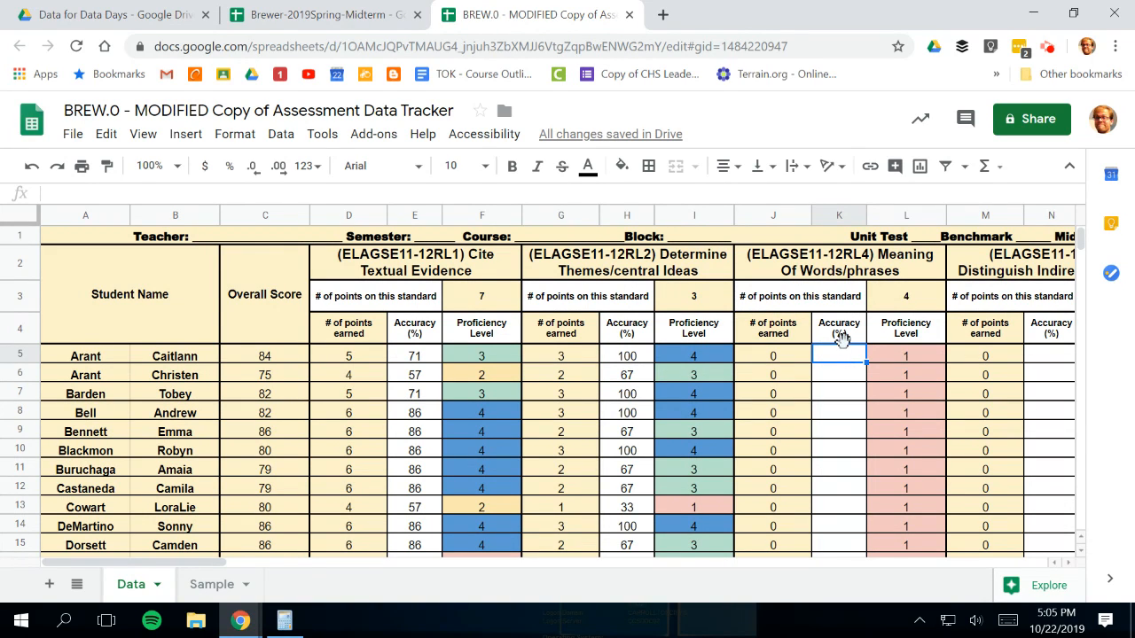
pyautogui.hotkey('ctrl', 'v')
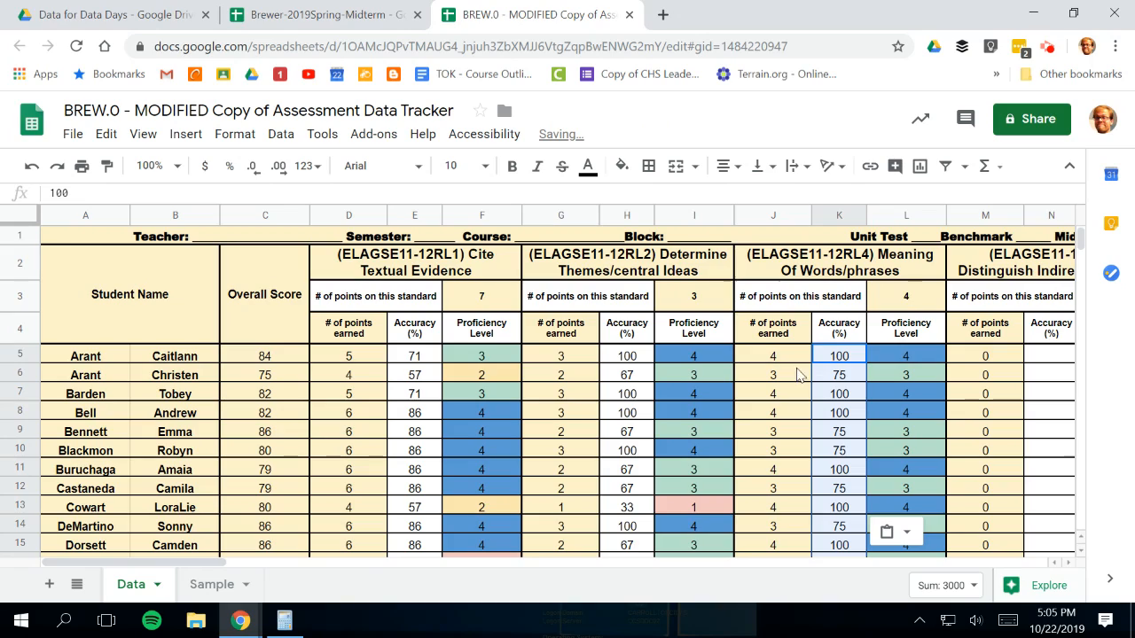
pyautogui.scroll(-8, 798, 377)
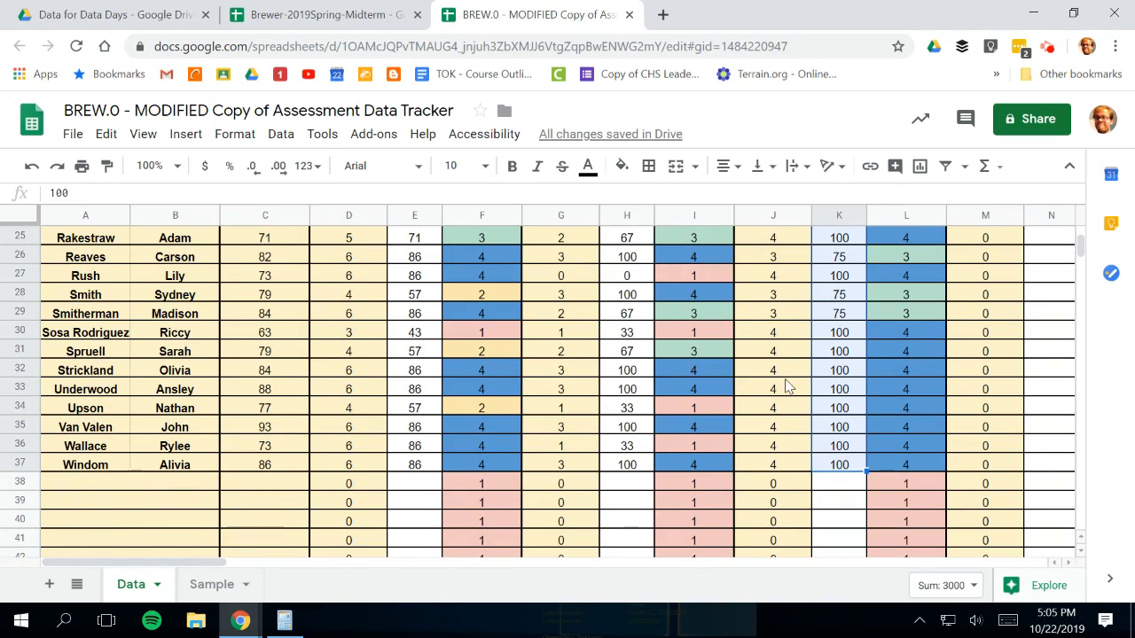
pyautogui.scroll(-2, 785, 390)
pyautogui.scroll(10, 788, 390)
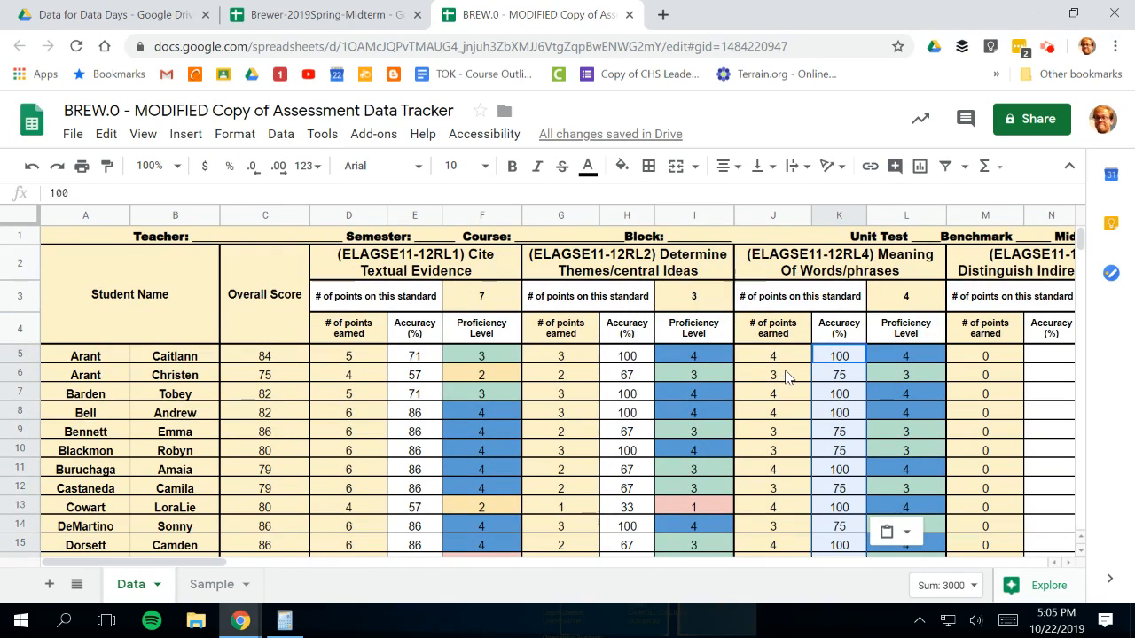
# - Select the tracker's first Distinguish Indirect Meaning Accuracy (%) cell, N5, and switch to the Brewer-2019Spring-Midterm spreadsheet
pyautogui.press('Left')
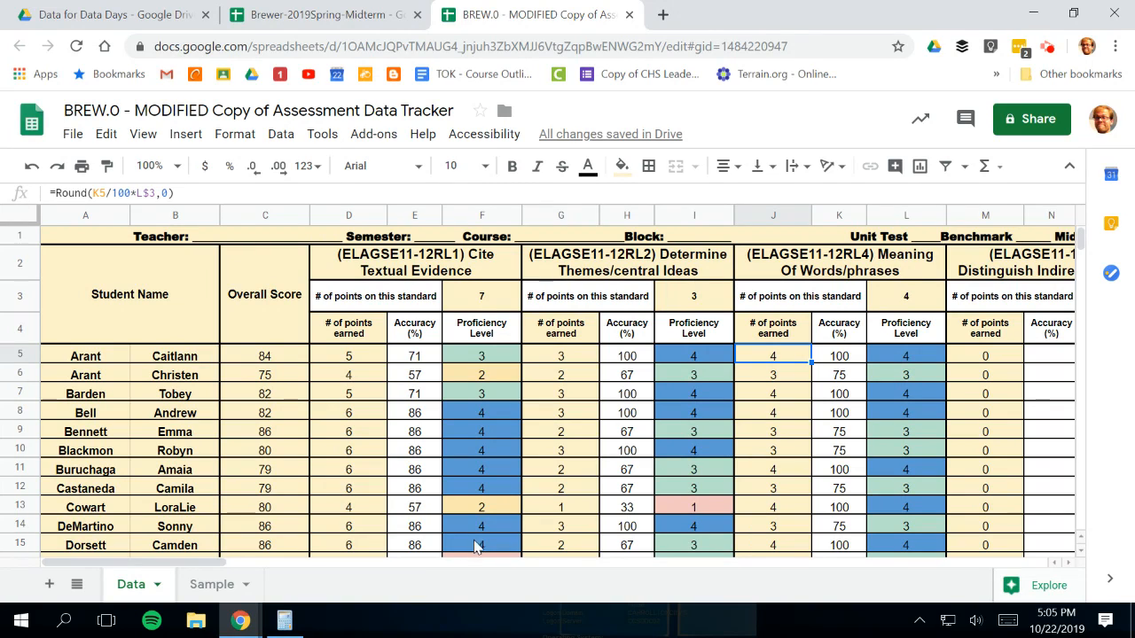
pyautogui.moveTo(215, 562); pyautogui.dragTo(298, 572)
pyautogui.click(640, 353)
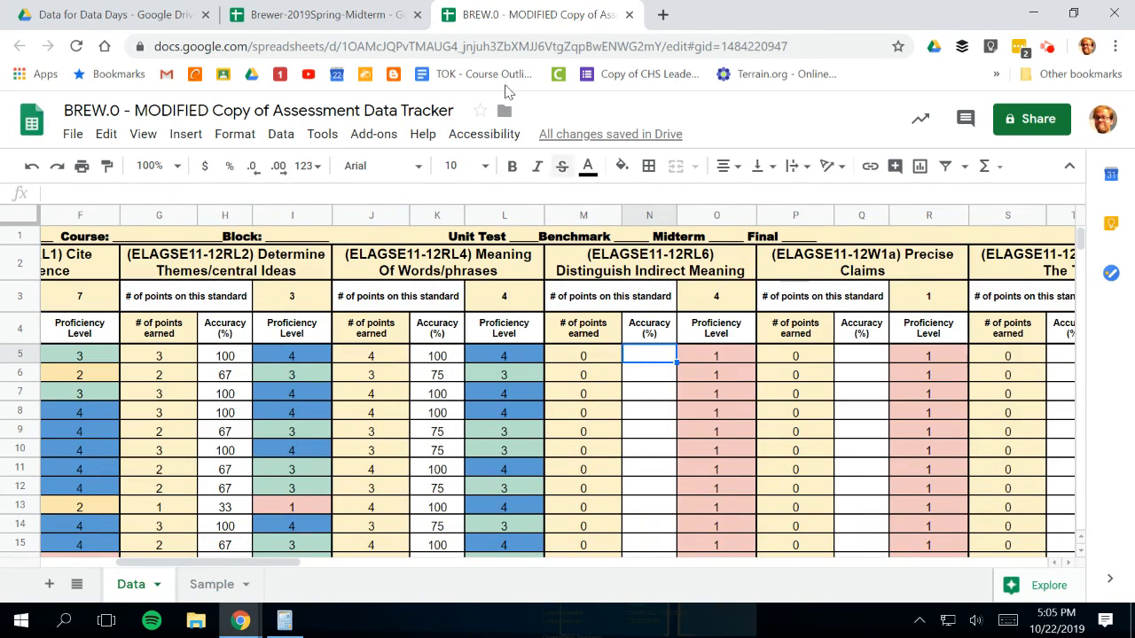
pyautogui.click(320, 14)
pyautogui.scroll(8, 788, 401)
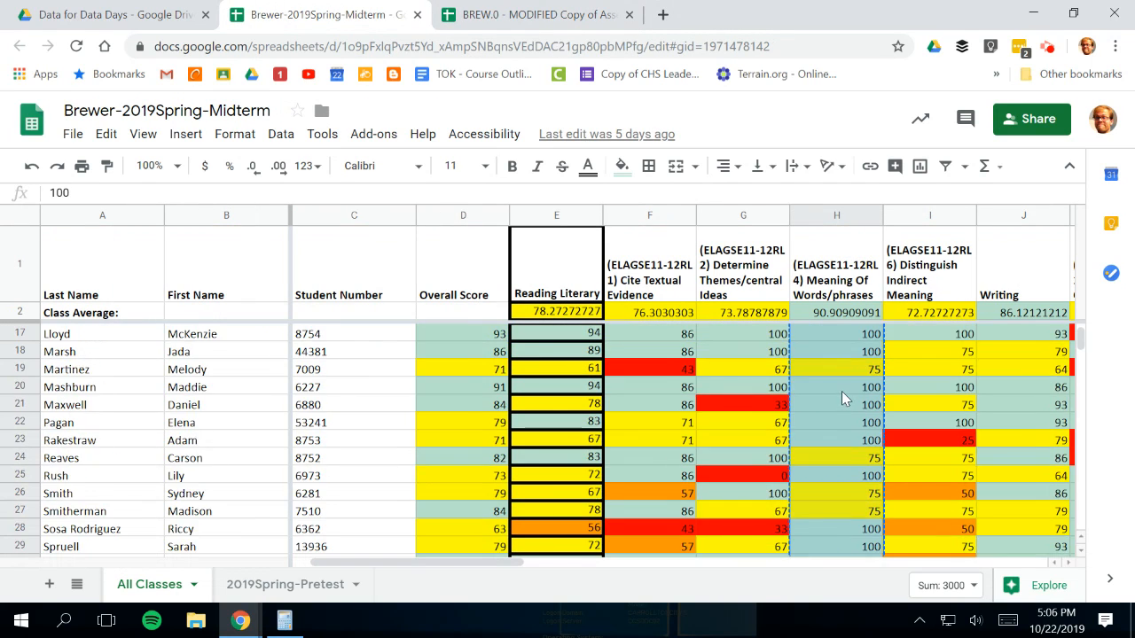
pyautogui.moveTo(942, 342); pyautogui.dragTo(955, 441)
pyautogui.press('super')
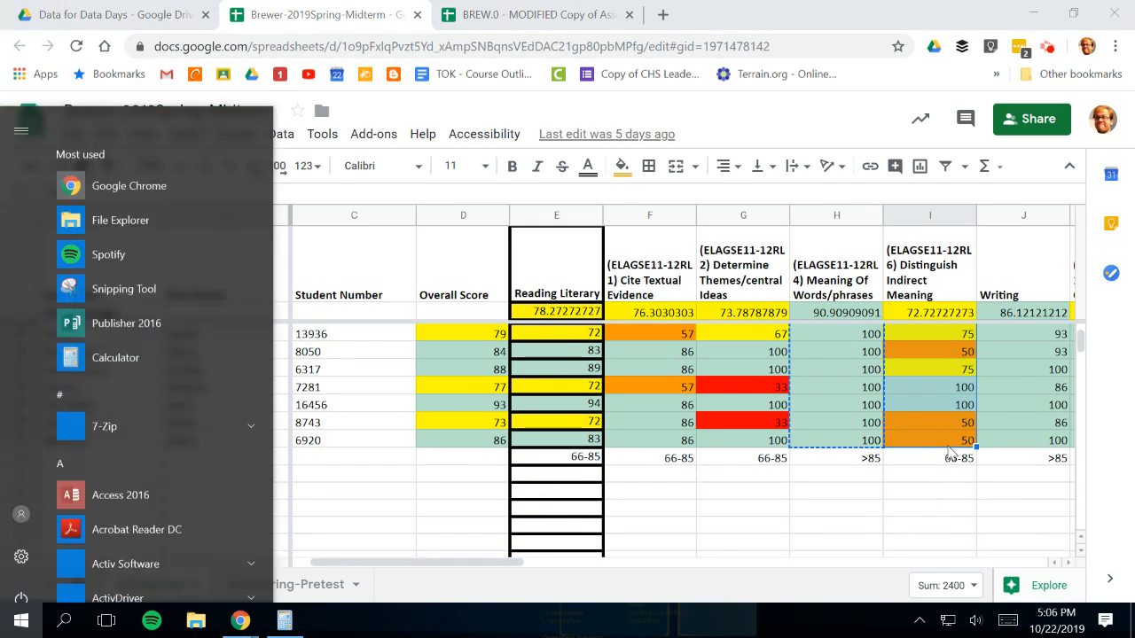
pyautogui.click(935, 480)
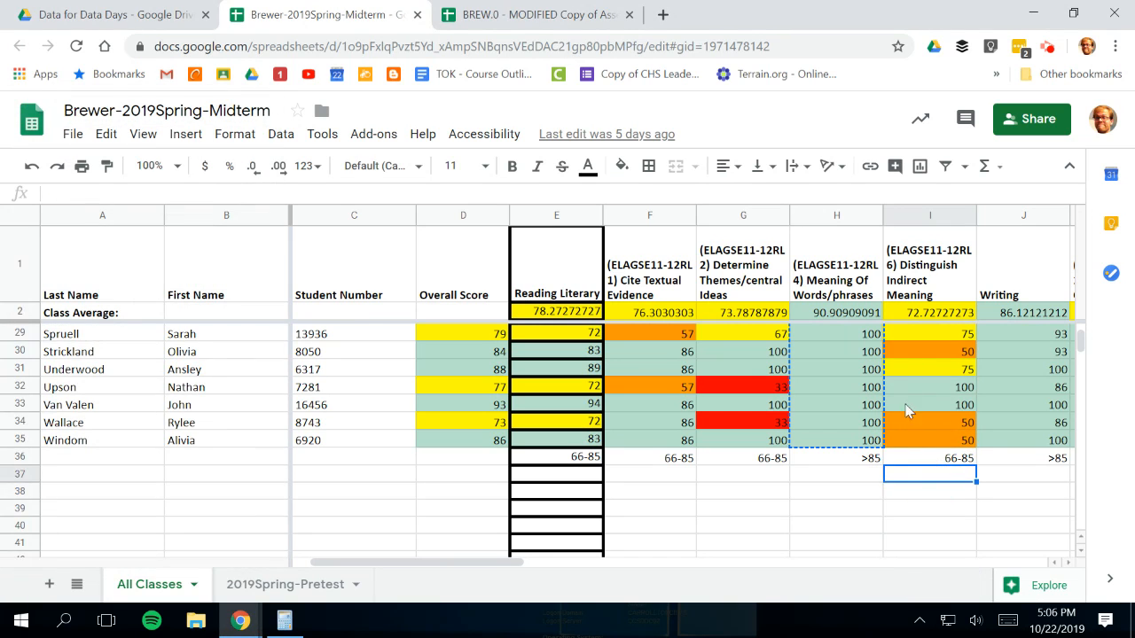
# - Copy the (ELAGSE11-12RL6) Distinguish Indirect Meaning percentages, I3 to I35, and paste them as values only into the tracker from N5
pyautogui.moveTo(934, 443); pyautogui.dragTo(940, 332)
pyautogui.hotkey('ctrl', 'c')
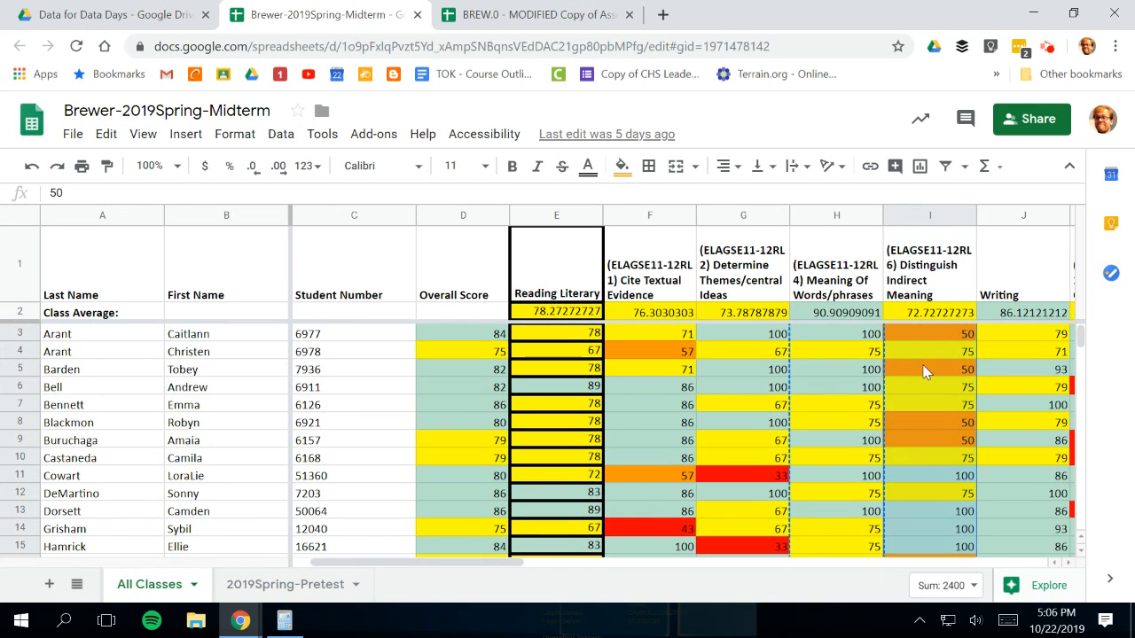
pyautogui.click(548, 14)
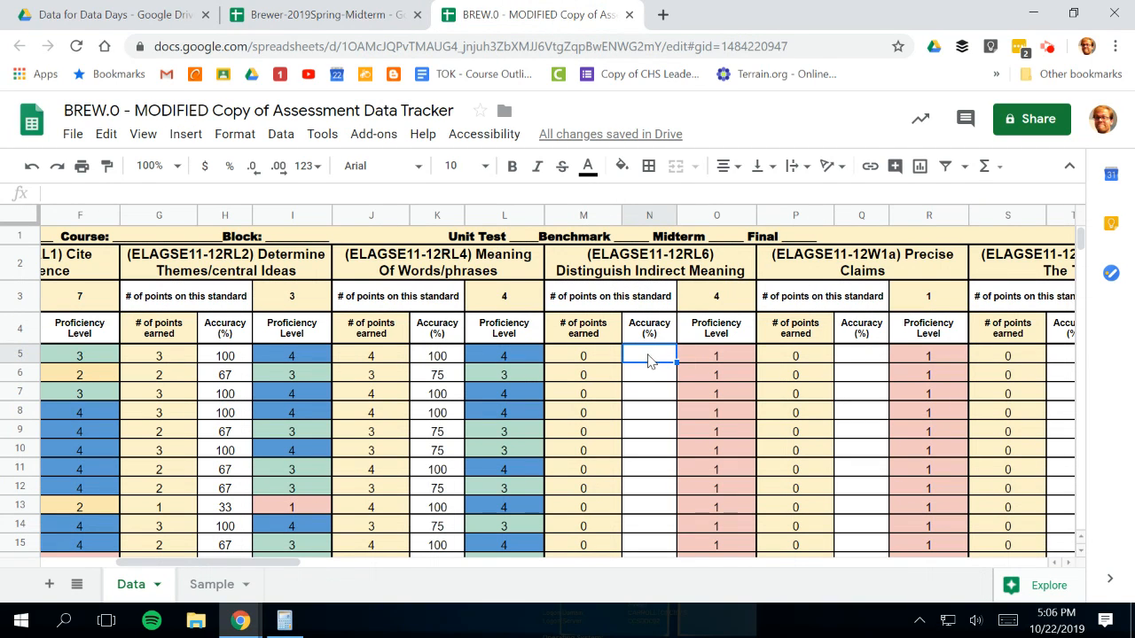
pyautogui.hotkey('ctrl', 'v')
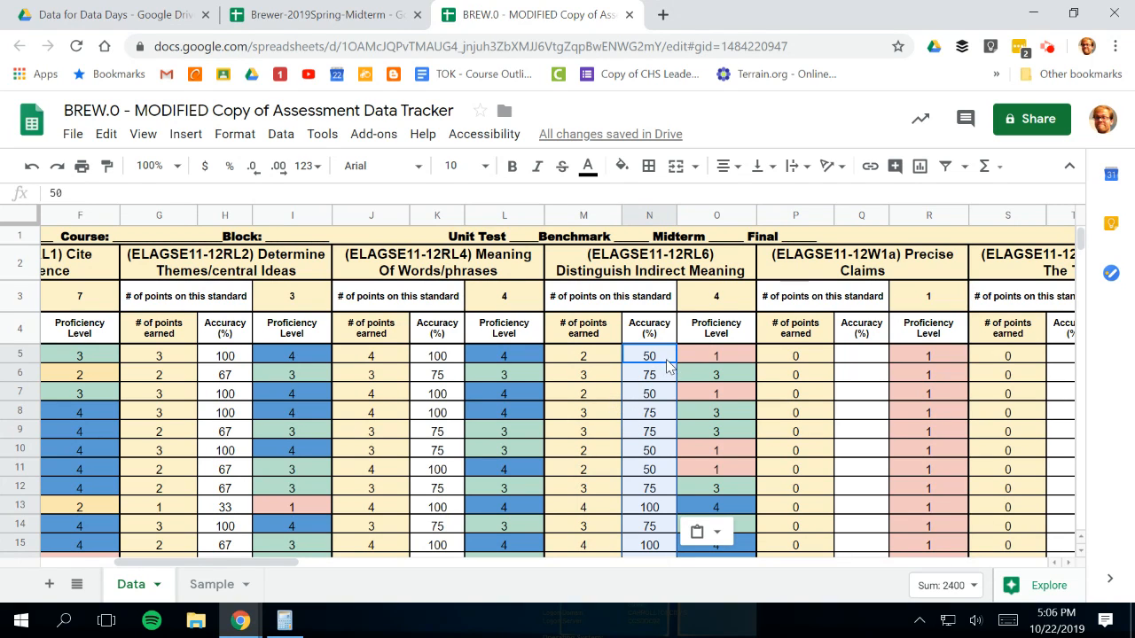
# - Examine the Writing column and the ELAGSE11-12W standards that follow it in the Brewer-2019Spring-Midterm spreadsheet
pyautogui.click(337, 18)
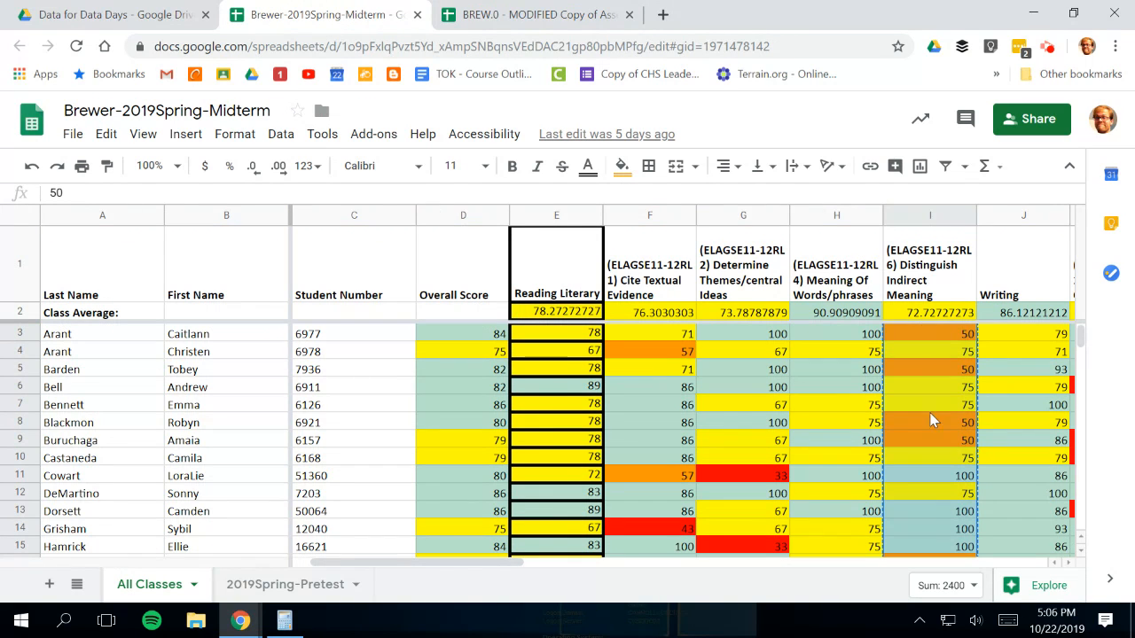
pyautogui.click(1022, 283)
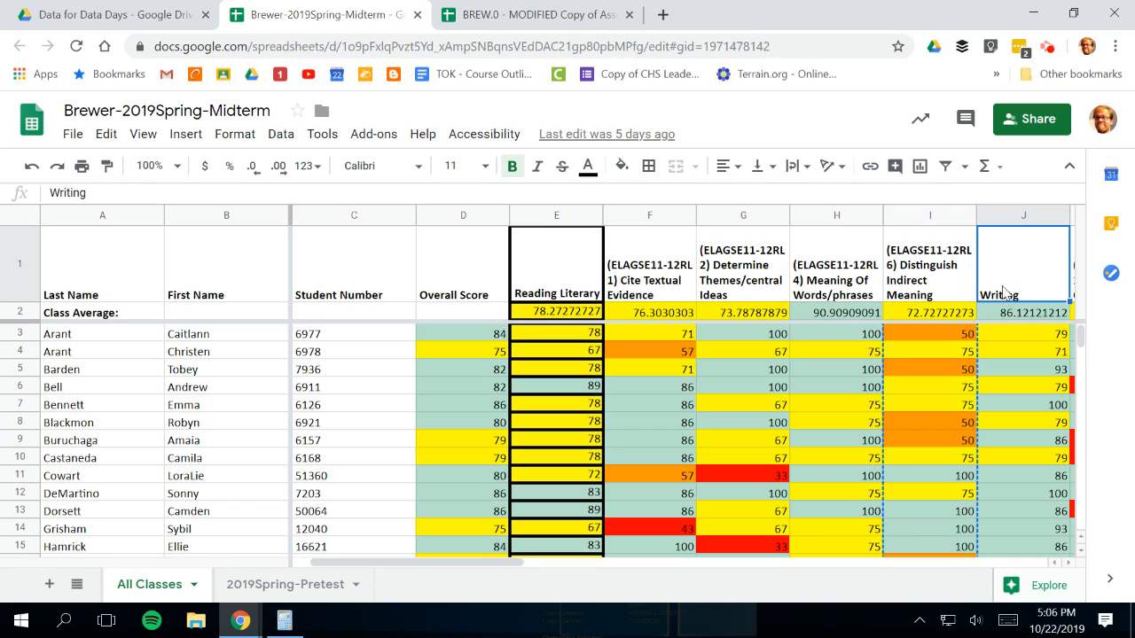
pyautogui.moveTo(453, 563); pyautogui.dragTo(527, 562)
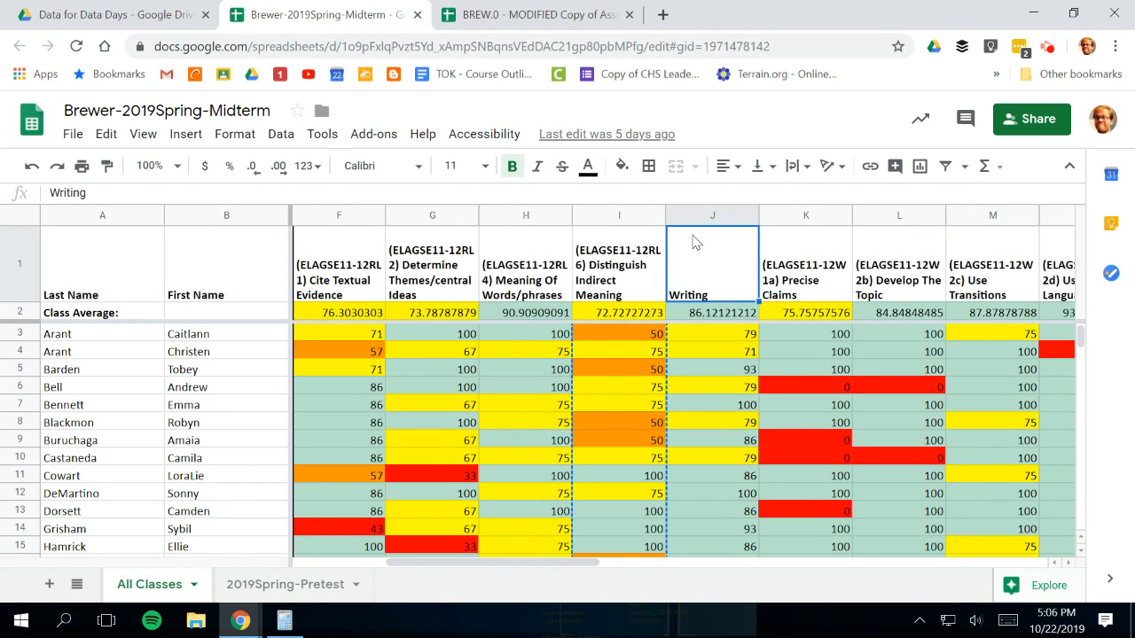
# - Check the tracker's points-per-standard cells O3, L3, I3 and F3 against the reading standards in the Brewer-2019Spring-Midterm spreadsheet
pyautogui.click(537, 14)
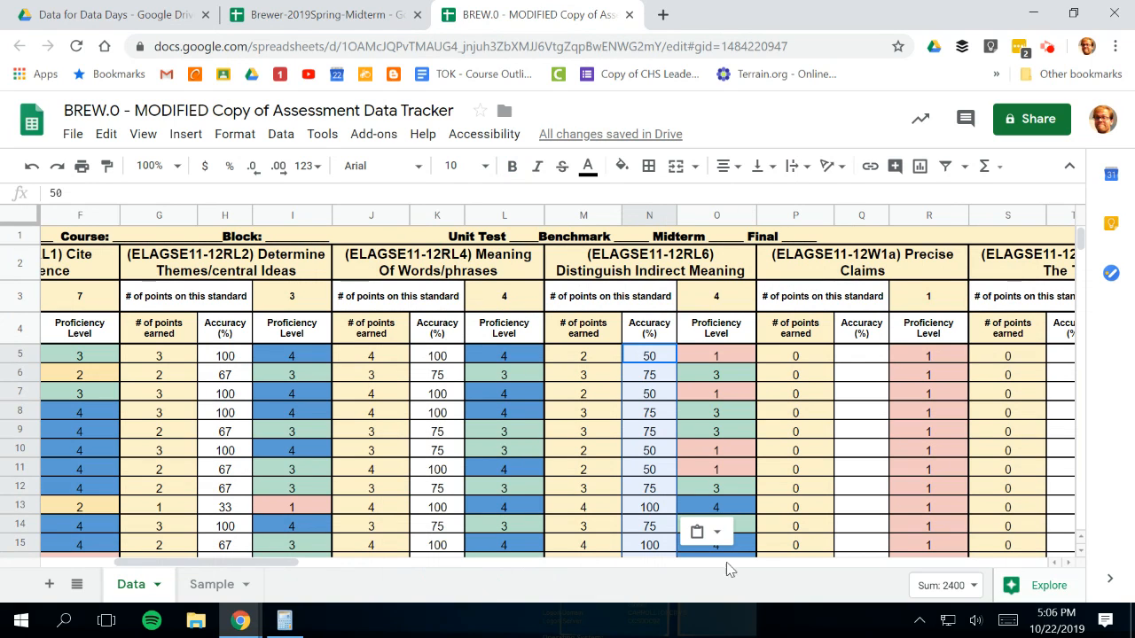
pyautogui.moveTo(286, 562); pyautogui.dragTo(247, 563)
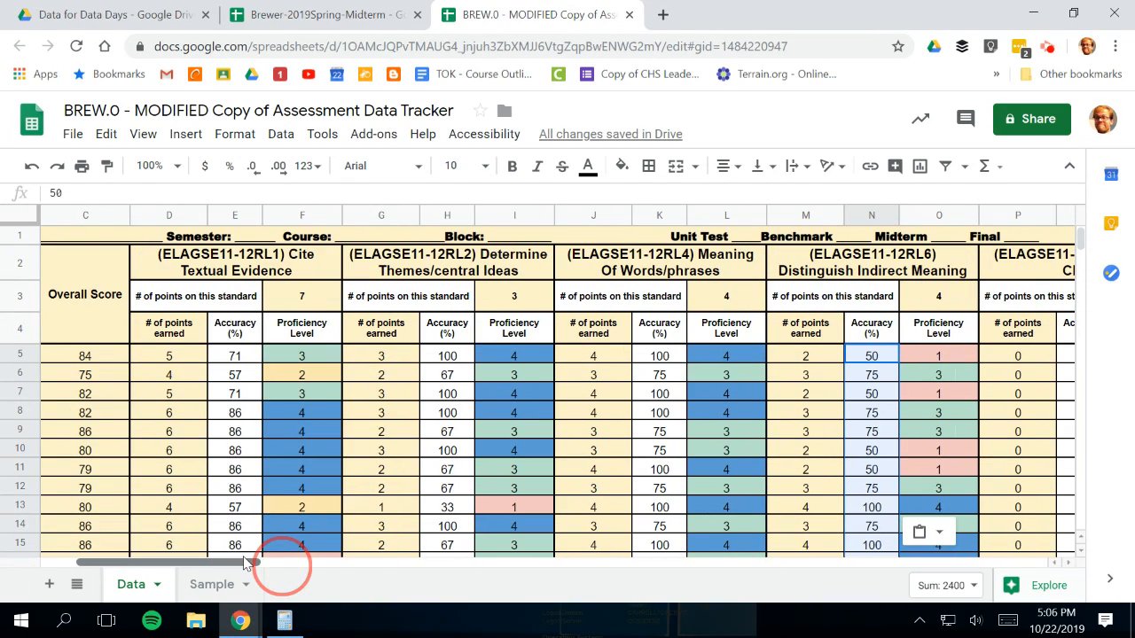
pyautogui.click(928, 299)
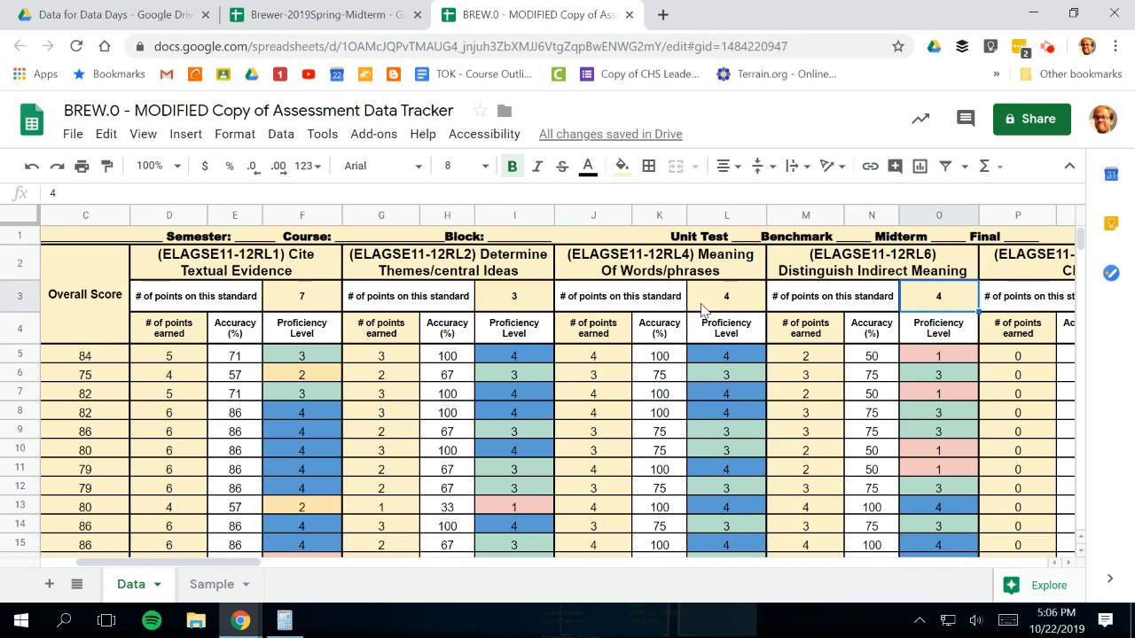
pyautogui.click(726, 296)
pyautogui.click(521, 298)
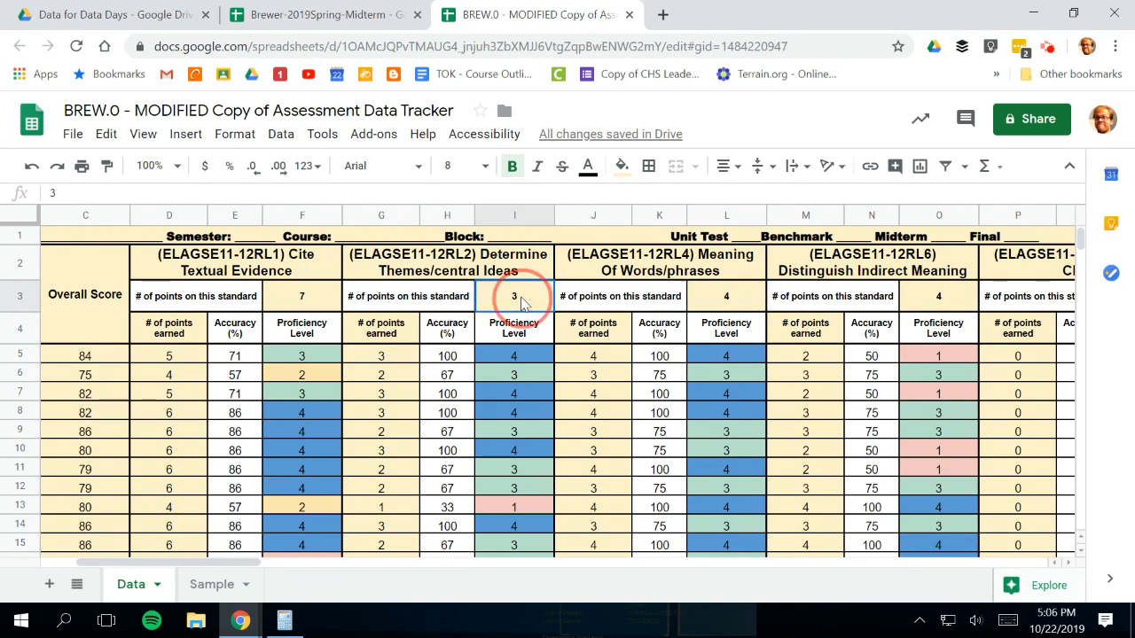
pyautogui.click(310, 300)
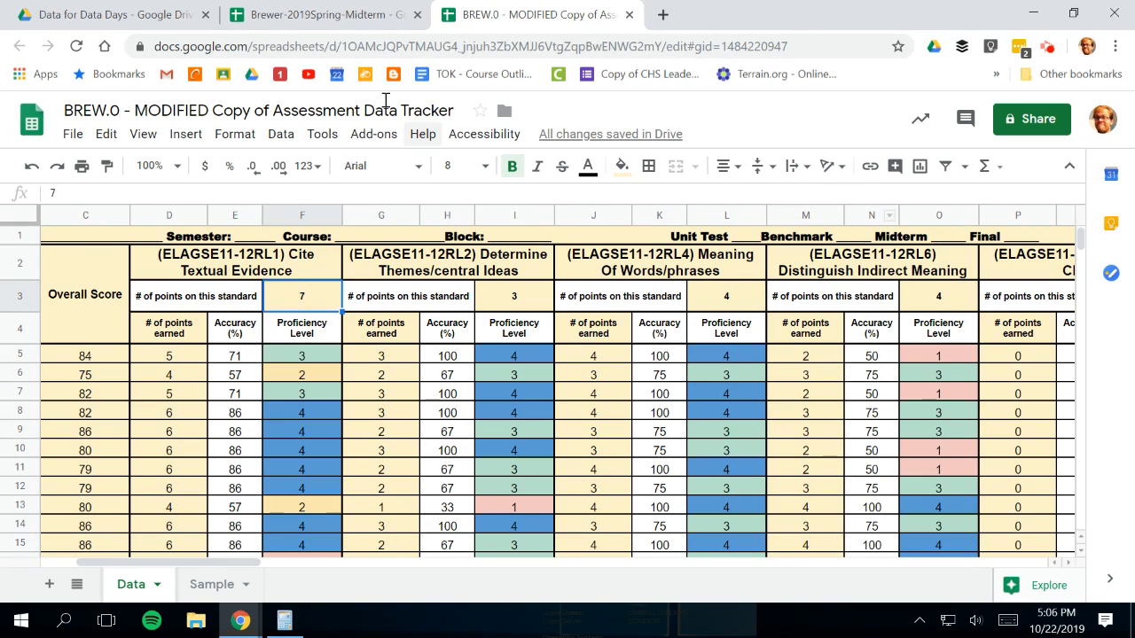
pyautogui.click(324, 12)
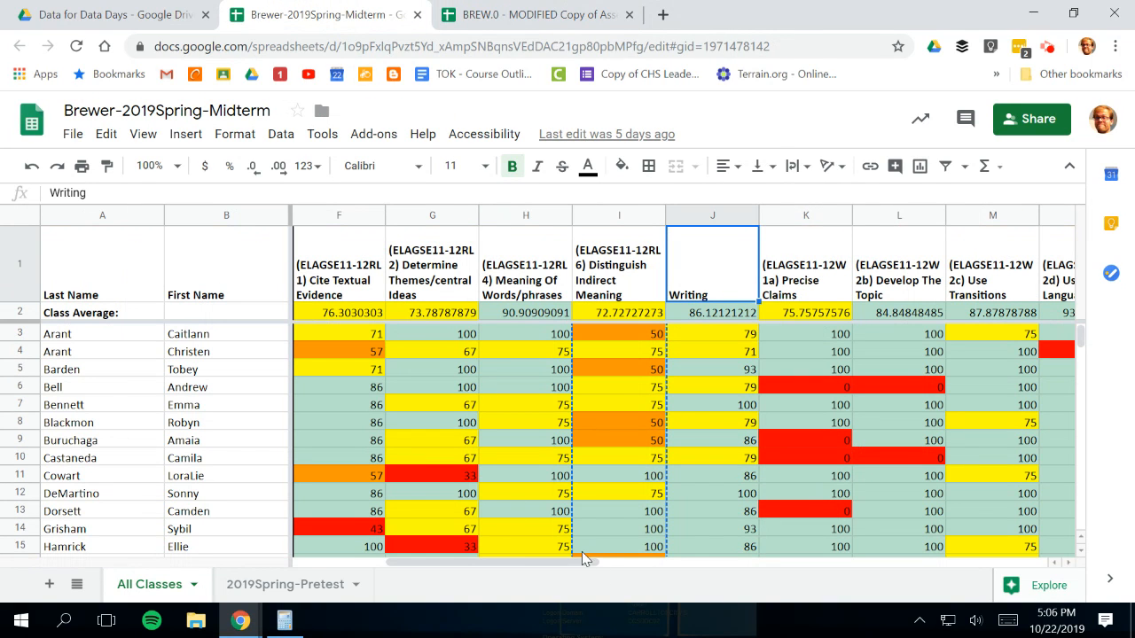
pyautogui.moveTo(582, 562)
pyautogui.mouseDown()
pyautogui.moveTo(485, 567)
pyautogui.moveTo(566, 570)
pyautogui.mouseUp()
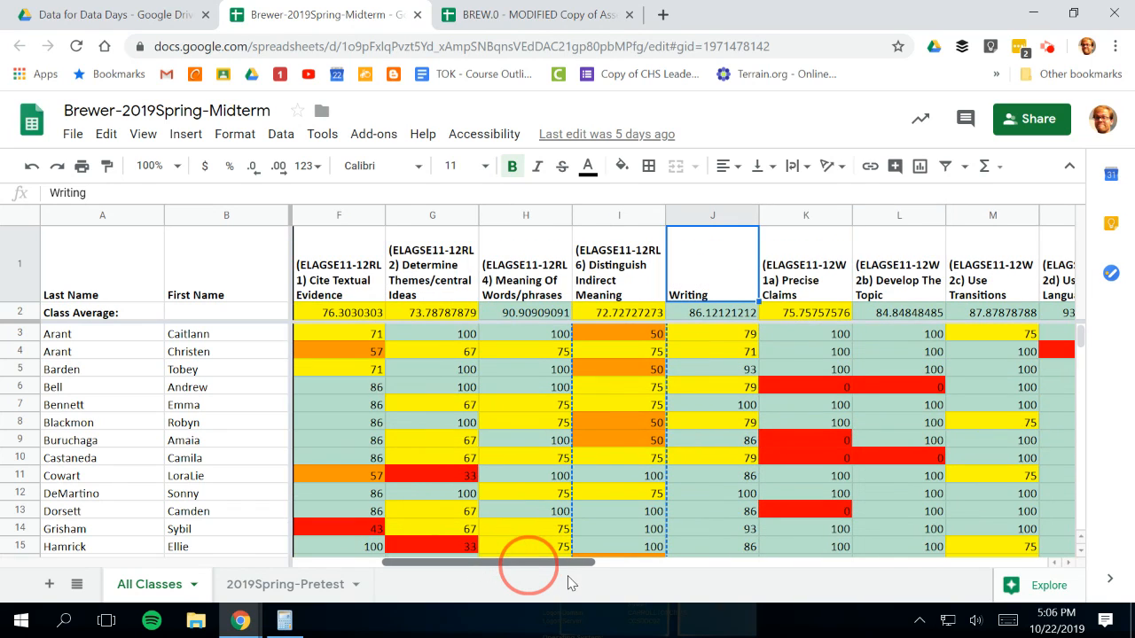
# - Review the tracker's points, accuracy and proficiency levels for the four reading standards, down to the unused rows below the students
pyautogui.click(479, 15)
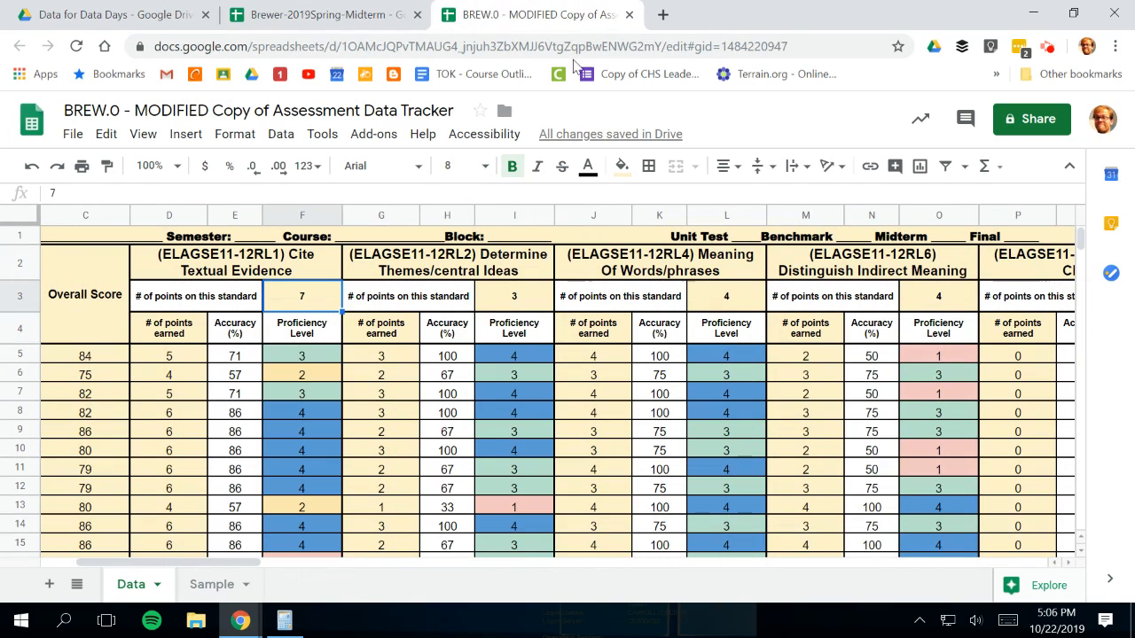
pyautogui.scroll(-8, 549, 405)
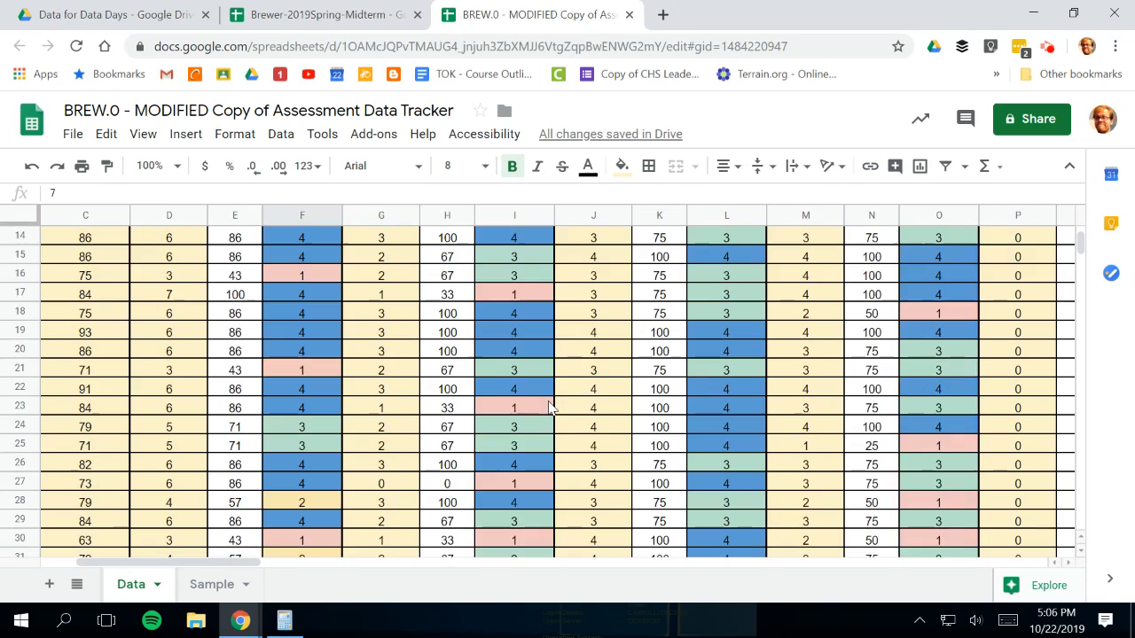
pyautogui.scroll(6, 556, 443)
pyautogui.scroll(3, 560, 482)
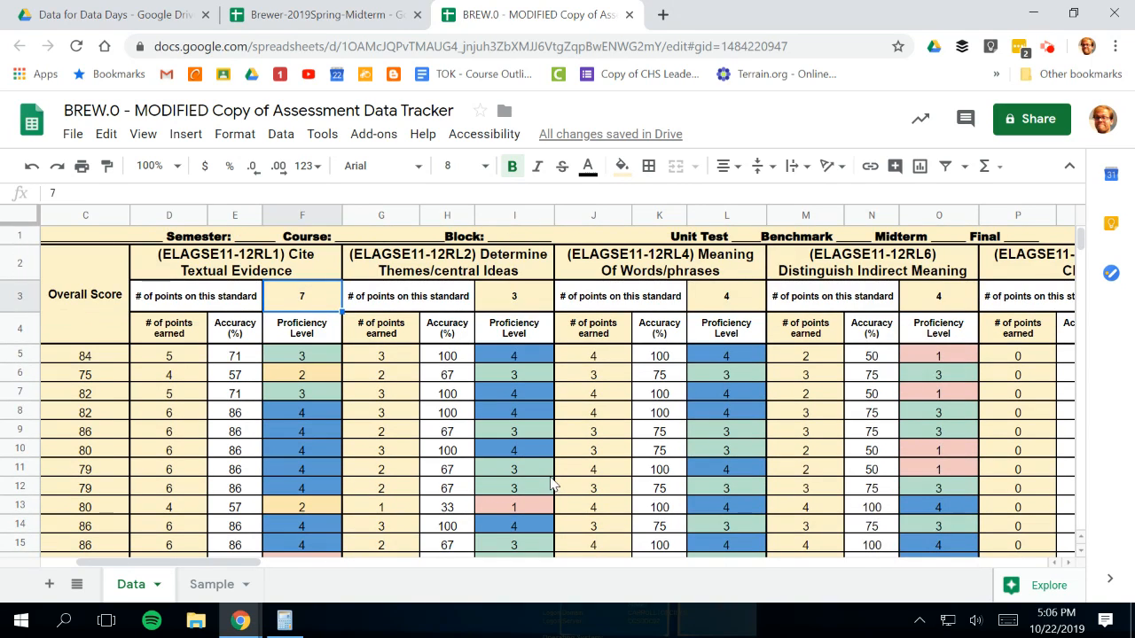
pyautogui.scroll(-5, 543, 479)
pyautogui.click(532, 478)
pyautogui.scroll(-2, 532, 477)
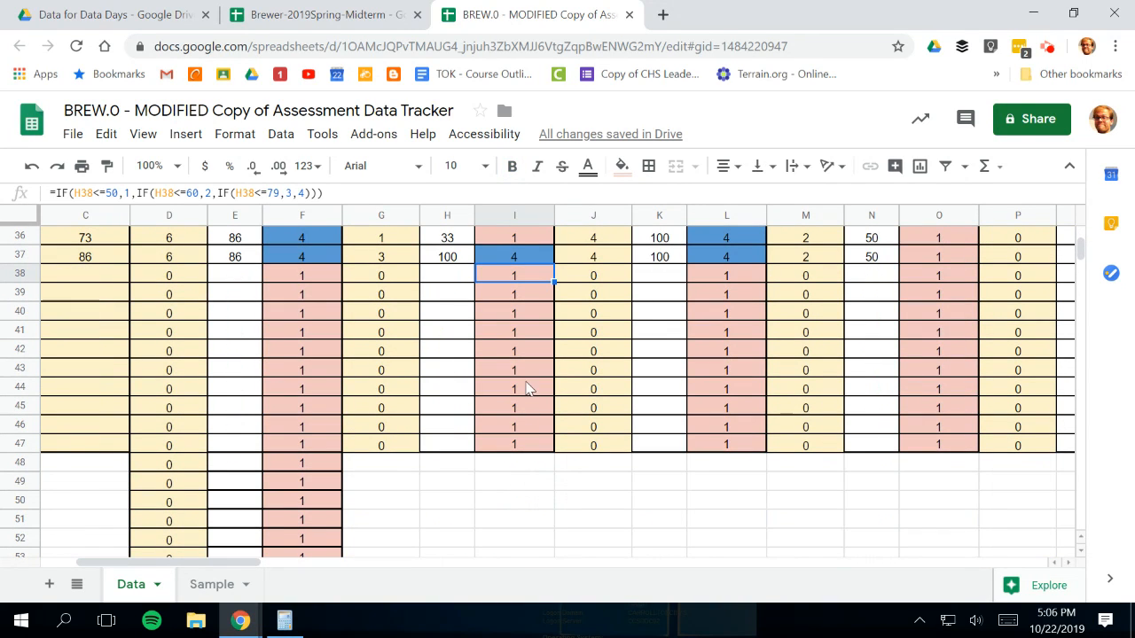
pyautogui.moveTo(229, 569); pyautogui.dragTo(242, 590)
pyautogui.scroll(10, 944, 482)
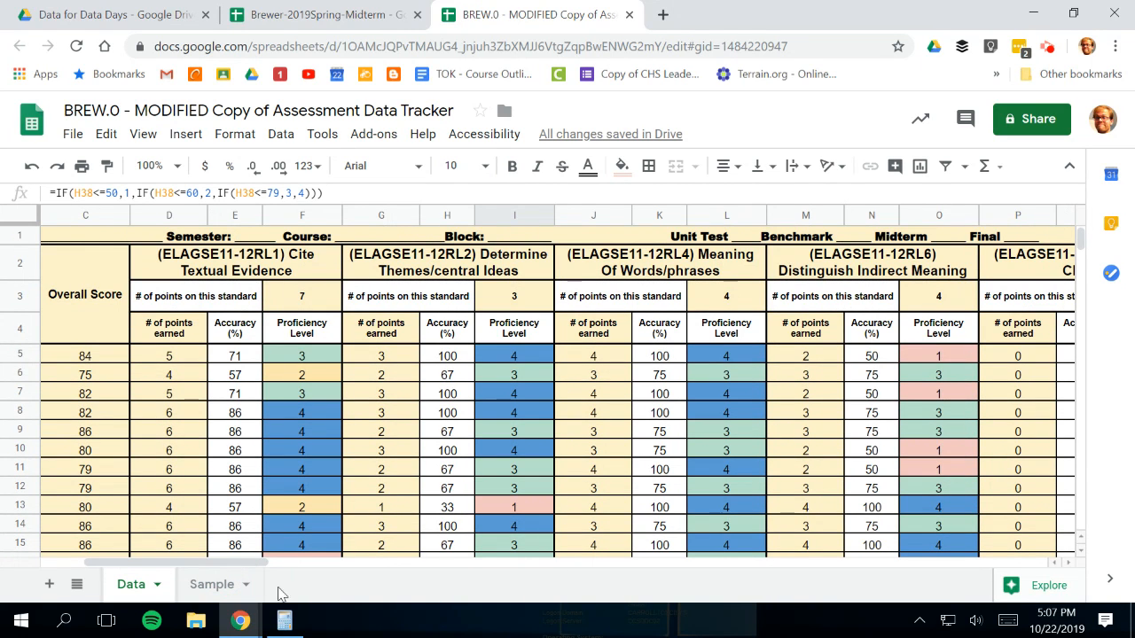